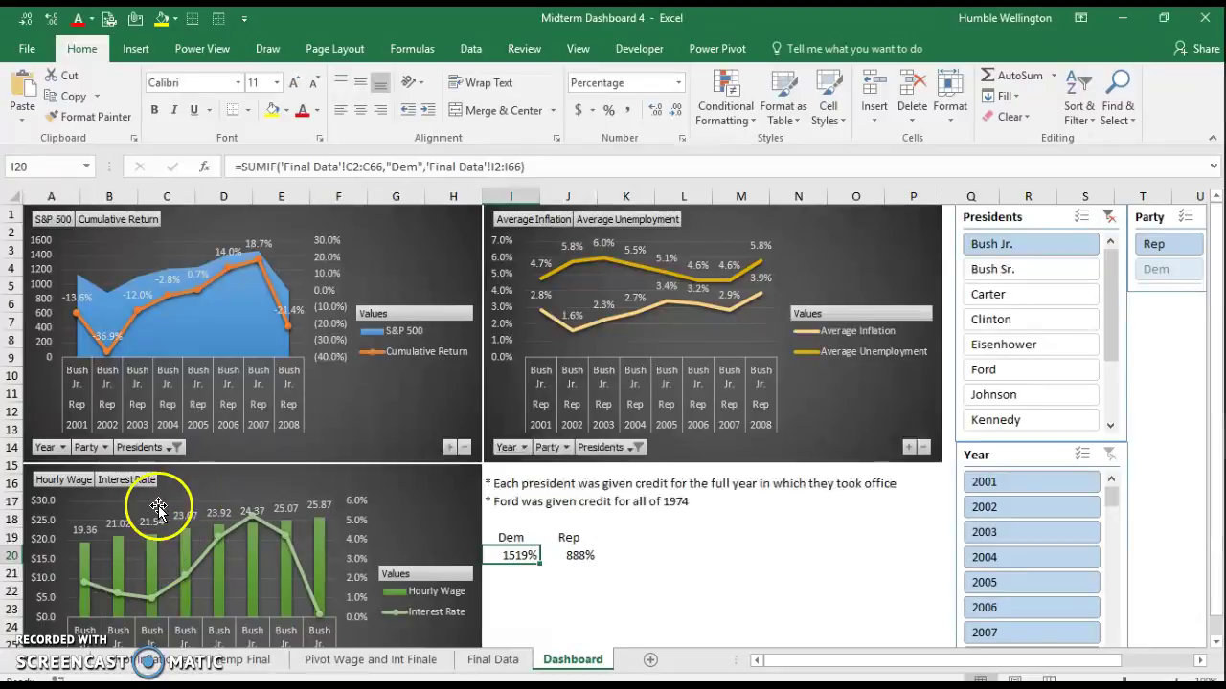
Step: Leave the dashboard and go back to the workbook's first sheet, the Bulk Stock Quote Downloader
{"action": "mouse_move", "coordinate": [302, 567]}
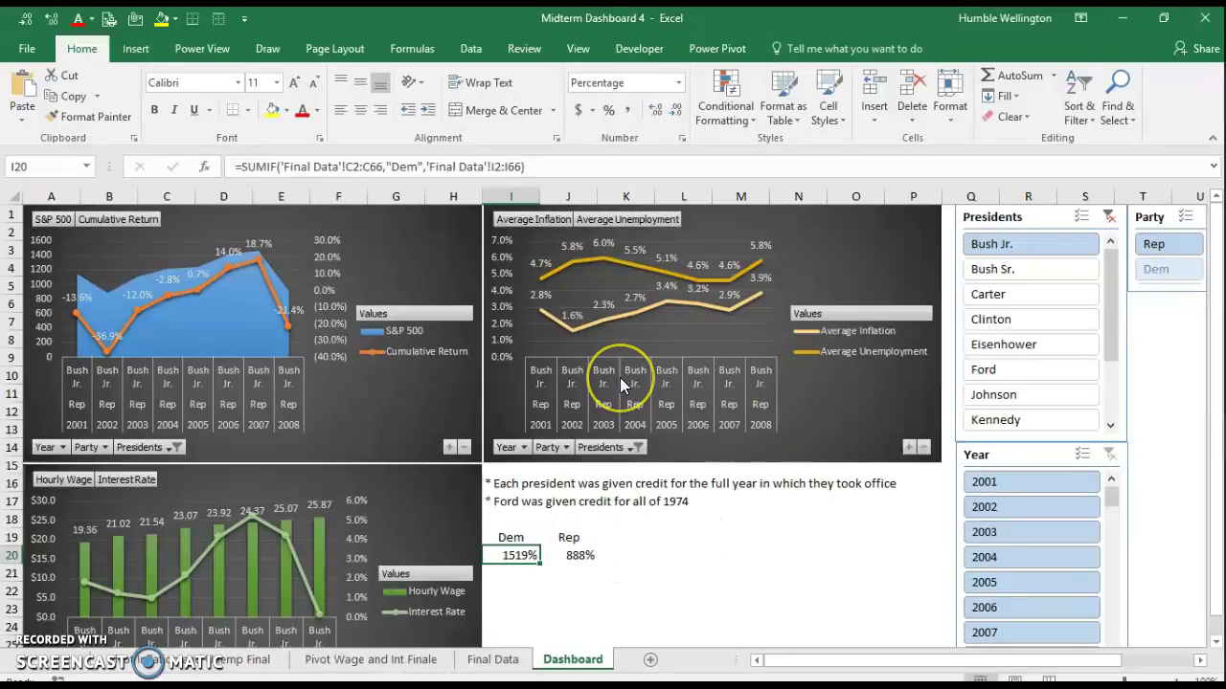
{"action": "mouse_move", "coordinate": [566, 271]}
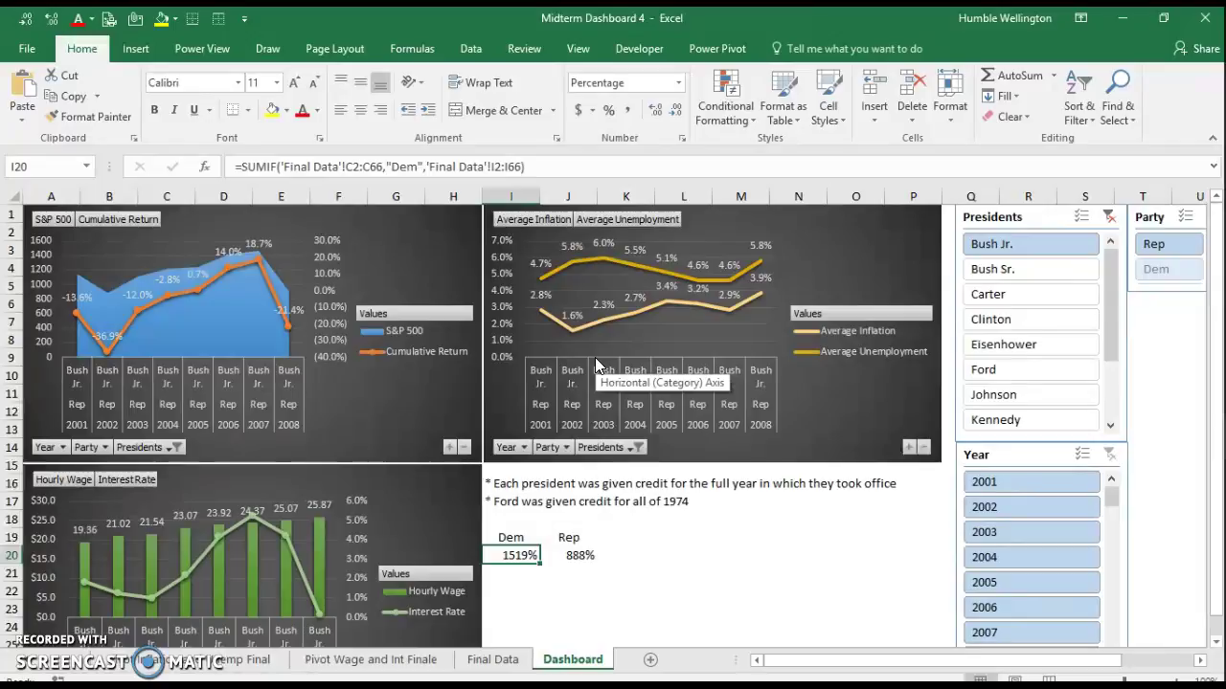
{"action": "key", "text": "ctrl+Page_Up"}
{"action": "key", "text": "ctrl+Page_Up"}
{"action": "key", "text": "ctrl+Page_Up"}
{"action": "key", "text": "ctrl+Page_Up"}
{"action": "key", "text": "ctrl+Page_Up"}
{"action": "key", "text": "ctrl+Page_Up"}
{"action": "key", "text": "ctrl+Page_Up"}
{"action": "key", "text": "ctrl+Page_Up"}
{"action": "key", "text": "ctrl+Page_Up"}
{"action": "key", "text": "ctrl+Page_Up"}
{"action": "key", "text": "ctrl+Page_Up"}
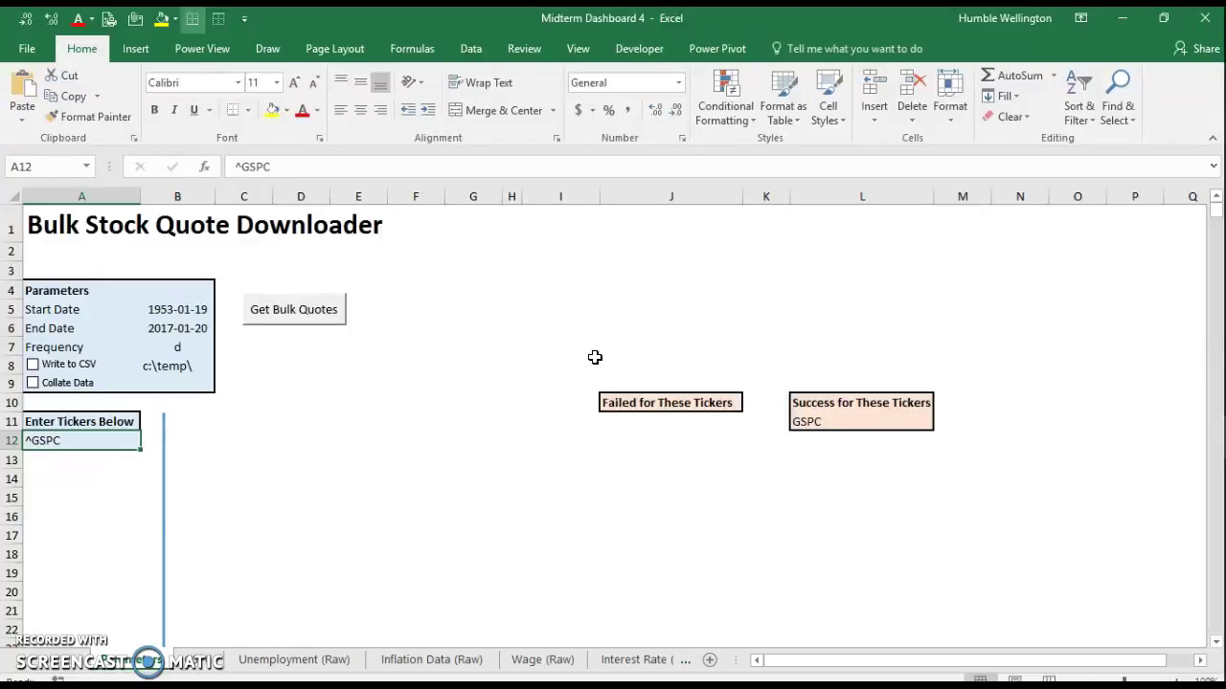
Step: Review the stock downloader's parameters, going through the start date, end date and frequency values
{"action": "key", "text": "Down"}
{"action": "key", "text": "Up"}
{"action": "key", "text": "Up"}
{"action": "key", "text": "Up"}
{"action": "key", "text": "Up"}
{"action": "key", "text": "Up"}
{"action": "key", "text": "Up"}
{"action": "key", "text": "Up"}
{"action": "key", "text": "Up"}
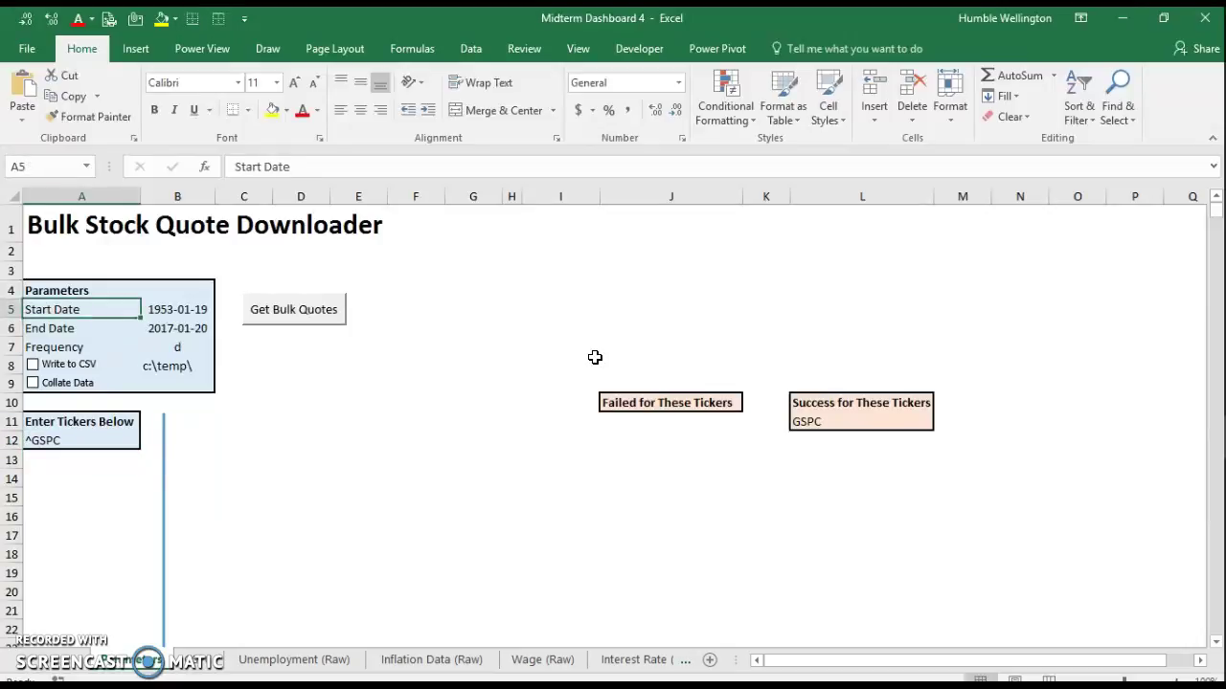
{"action": "key", "text": "Right"}
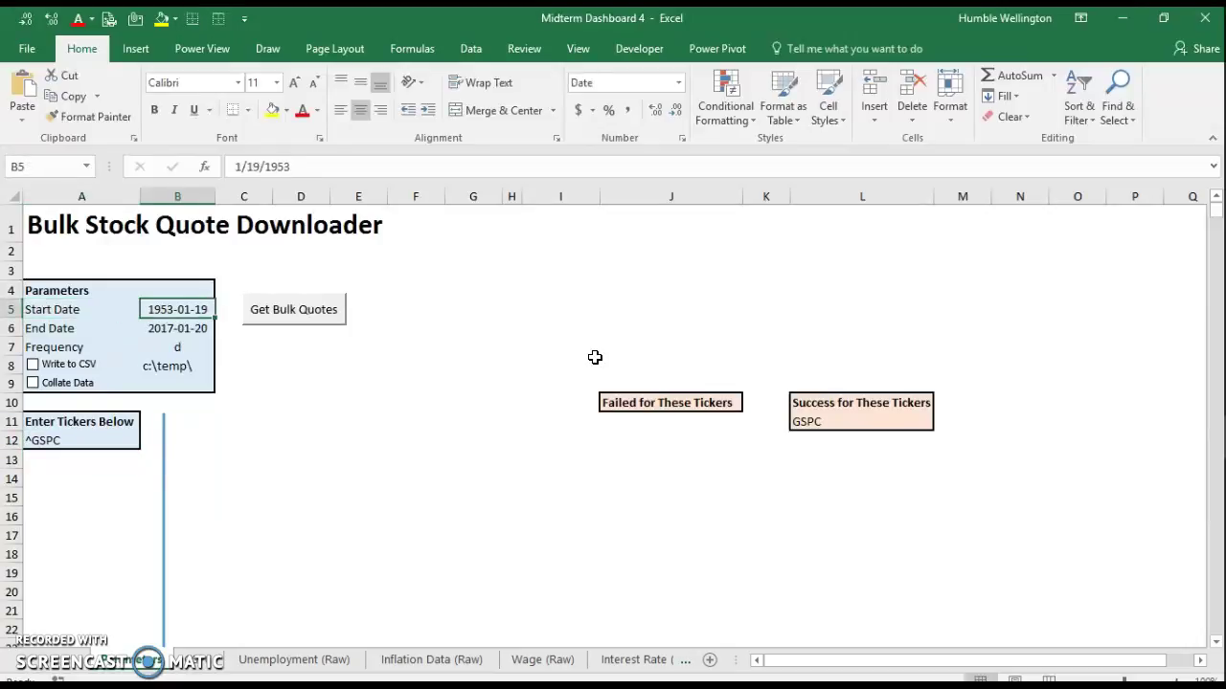
{"action": "key", "text": "Down"}
{"action": "key", "text": "Down"}
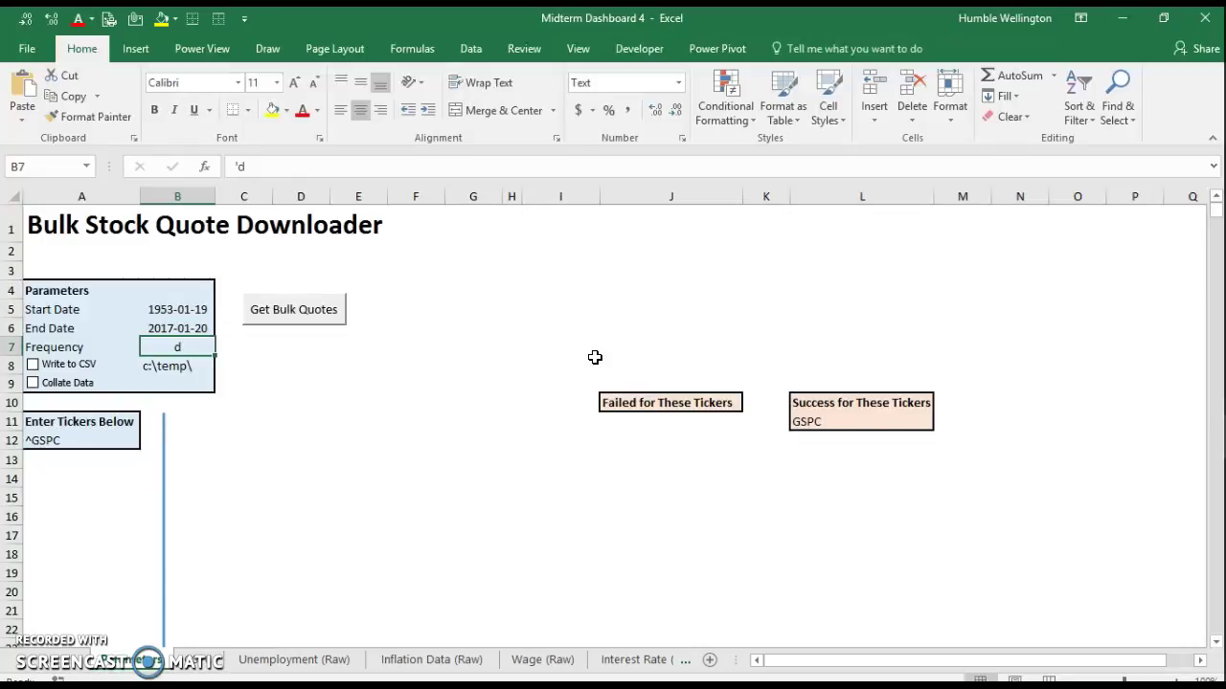
{"action": "key", "text": "Down"}
{"action": "key", "text": "Down"}
{"action": "key", "text": "Down"}
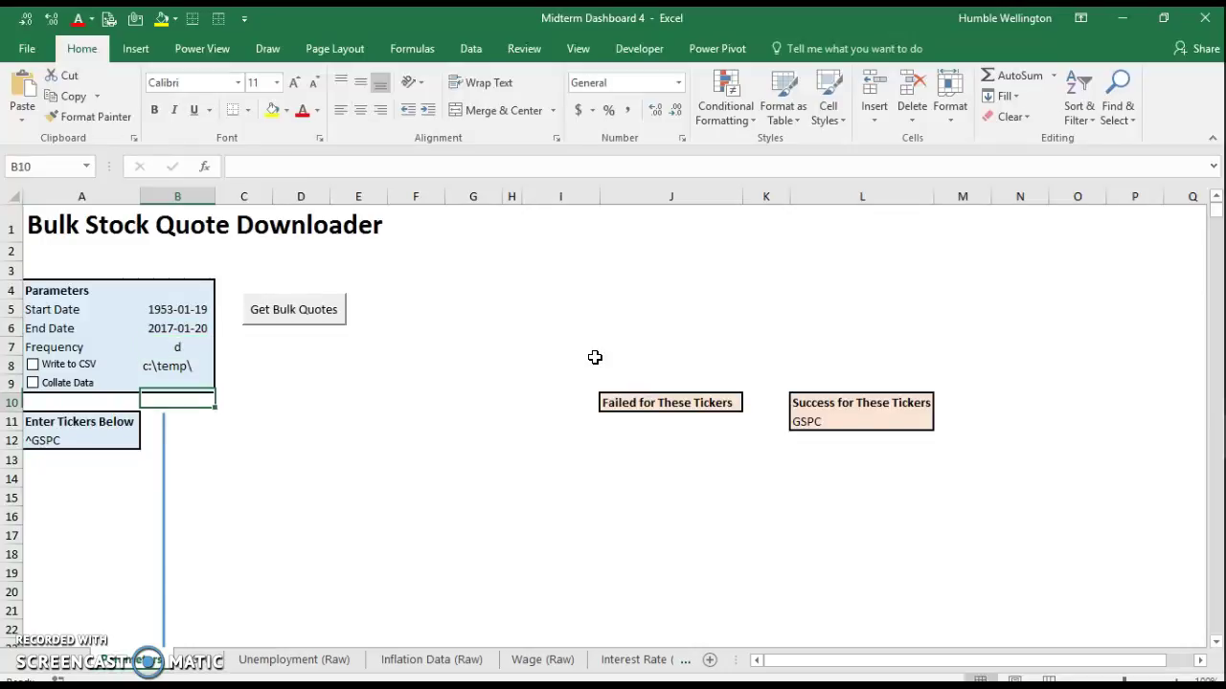
Step: Check the ticker entered in A12 and view the sheet with its downloaded stock quotes
{"action": "key", "text": "Down"}
{"action": "key", "text": "Left"}
{"action": "key", "text": "Down"}
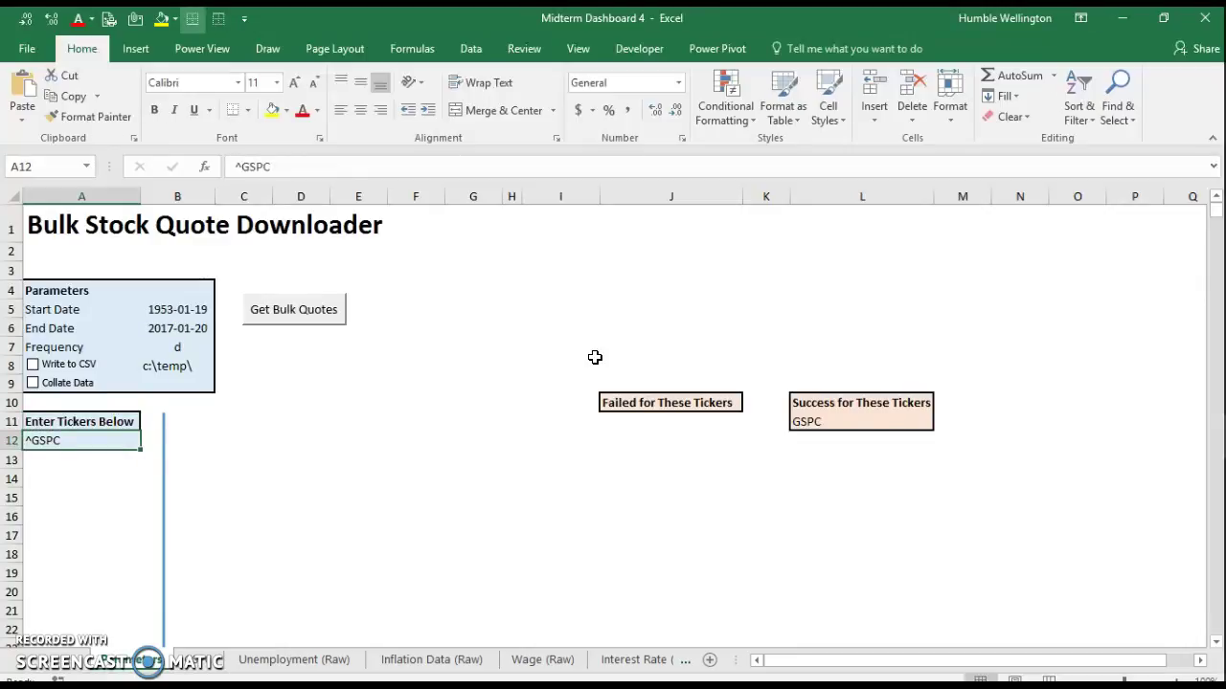
{"action": "key", "text": "Down"}
{"action": "key", "text": "Up"}
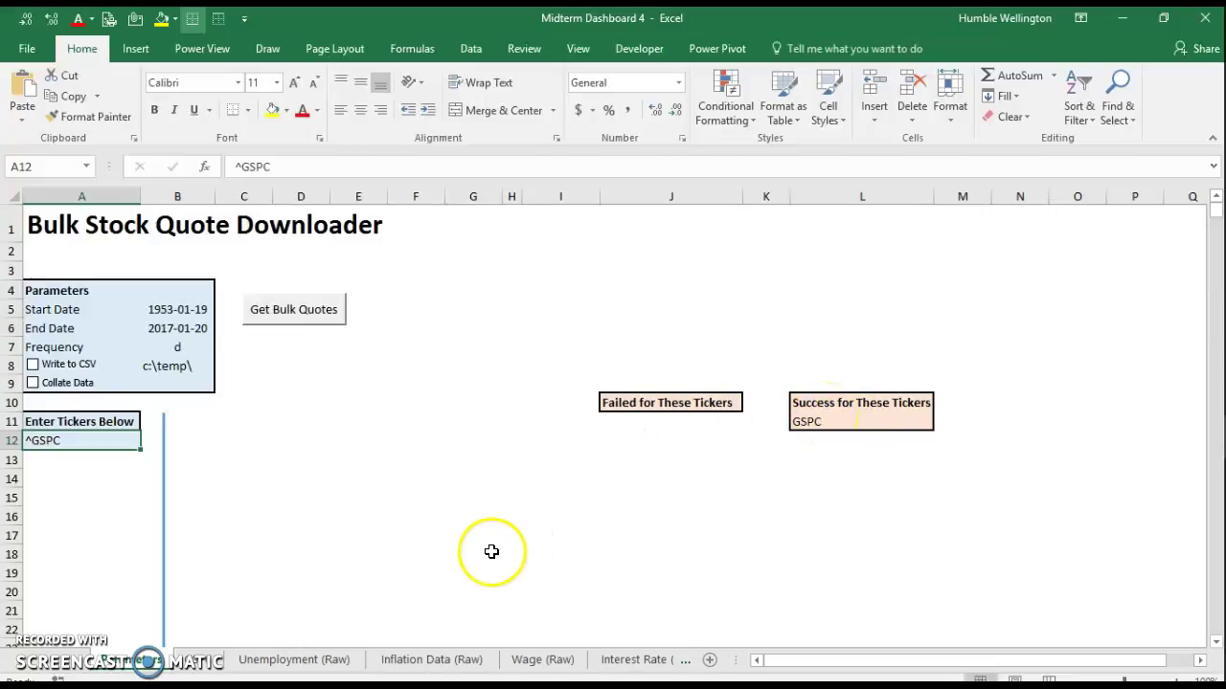
{"action": "key", "text": "ctrl+Page_Down"}
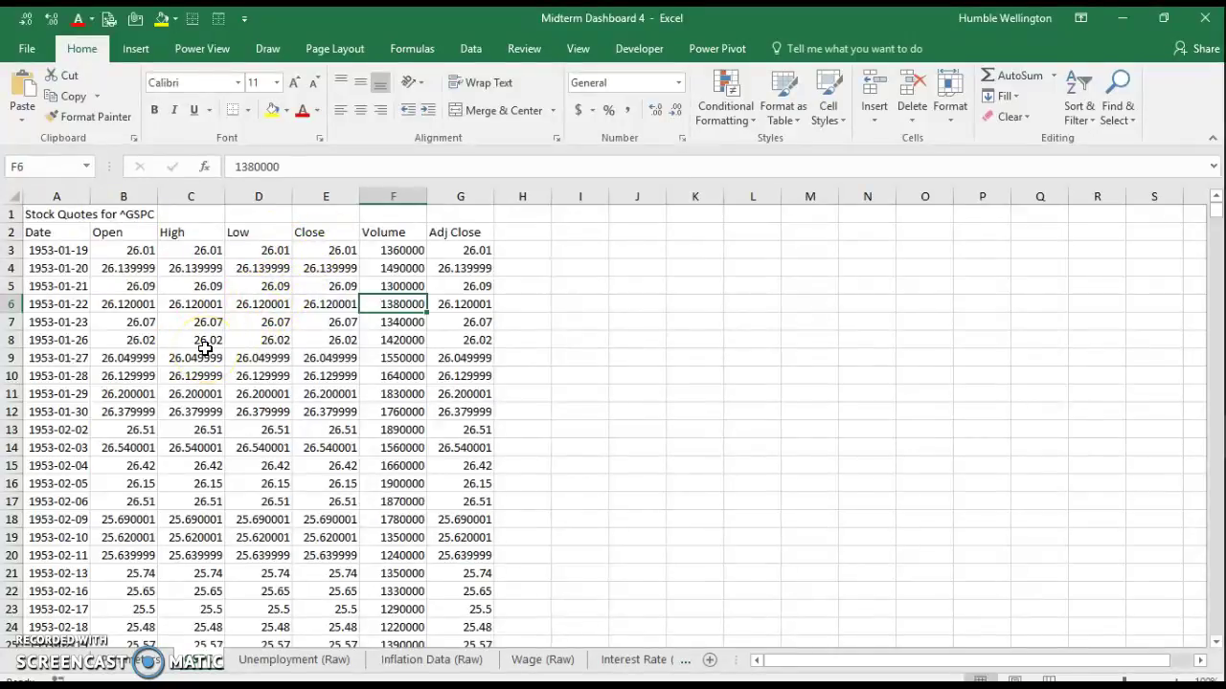
Step: View the Unemployment (Raw) sheet and go through the 1950 monthly rates from January to the Avg column
{"action": "key", "text": "ctrl+Page_Down"}
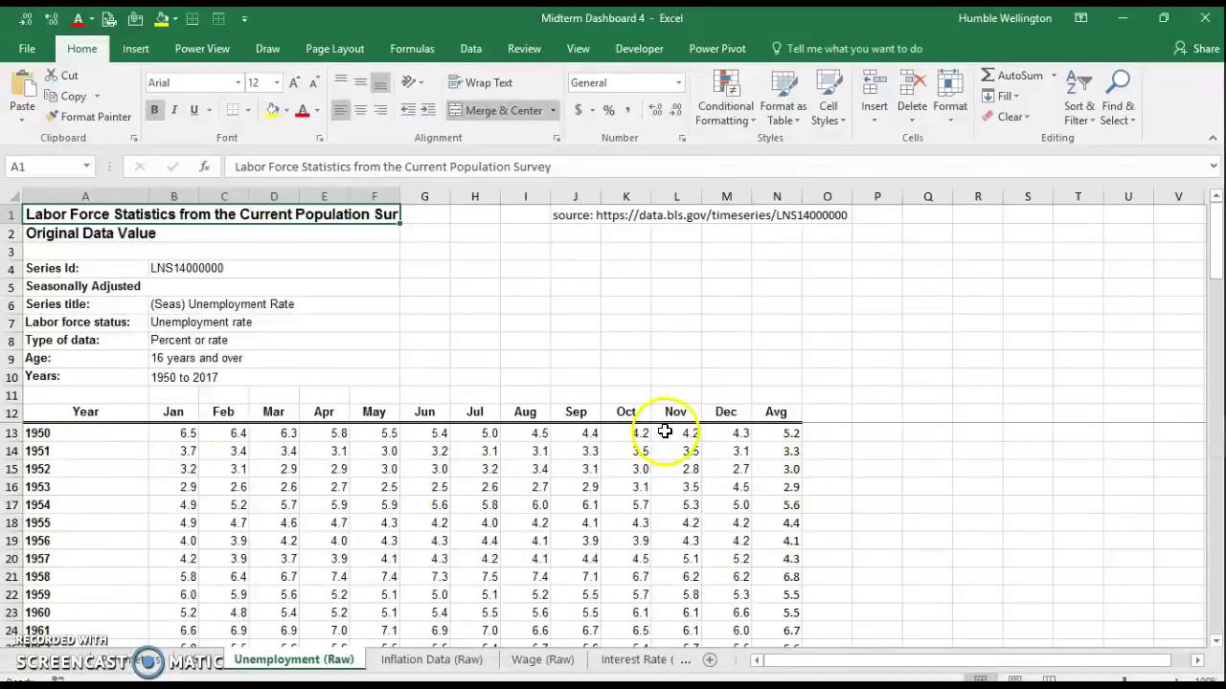
{"action": "left_click", "coordinate": [185, 442]}
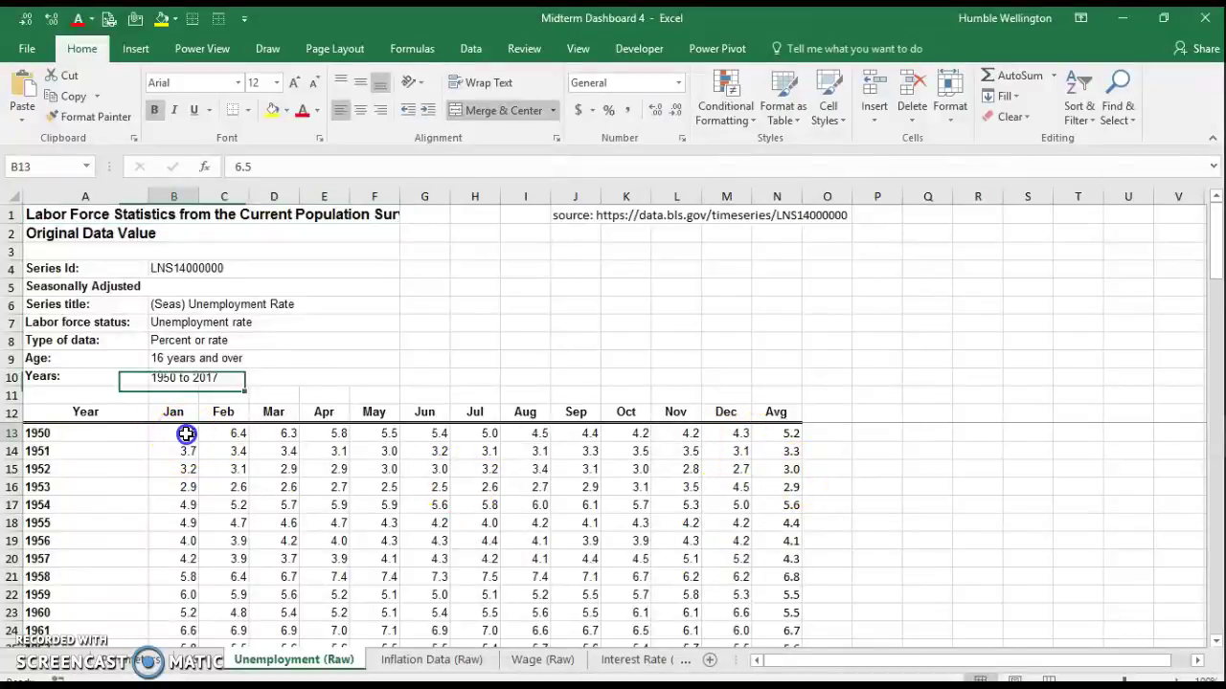
{"action": "key", "text": "Right"}
{"action": "key", "text": "Left"}
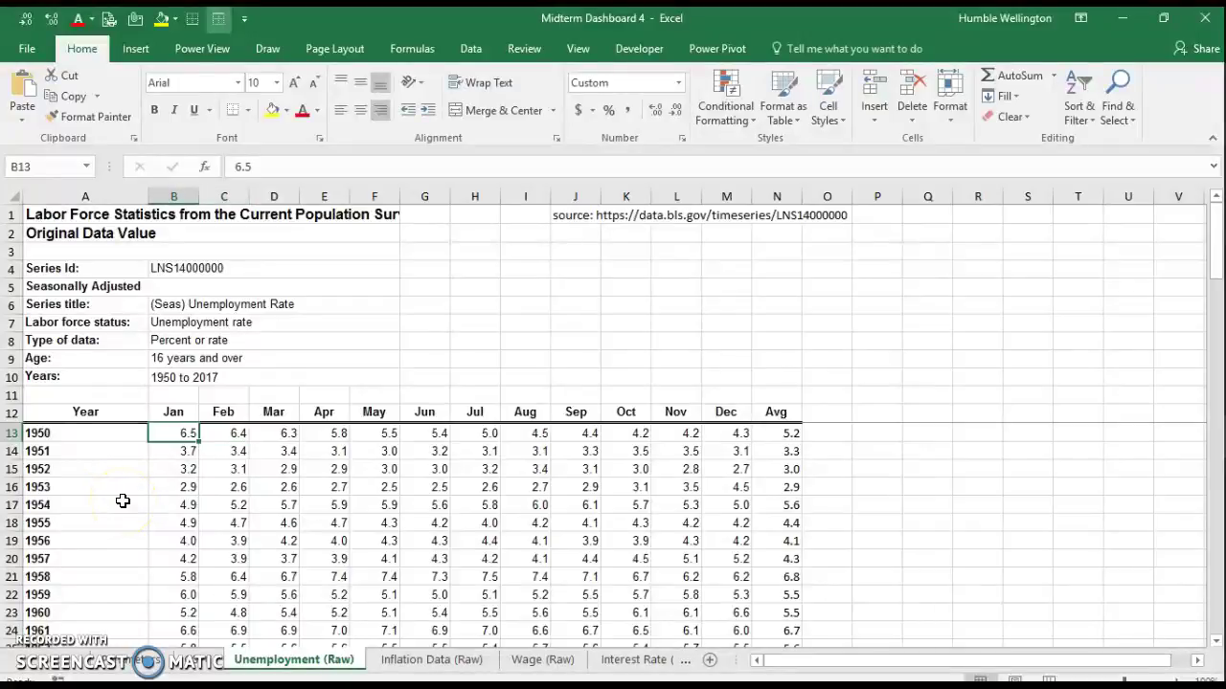
{"action": "key", "text": "Right"}
{"action": "key", "text": "Right"}
{"action": "key", "text": "Right"}
{"action": "key", "text": "Right"}
{"action": "key", "text": "Right"}
{"action": "key", "text": "Right"}
{"action": "key", "text": "Right"}
{"action": "key", "text": "Right"}
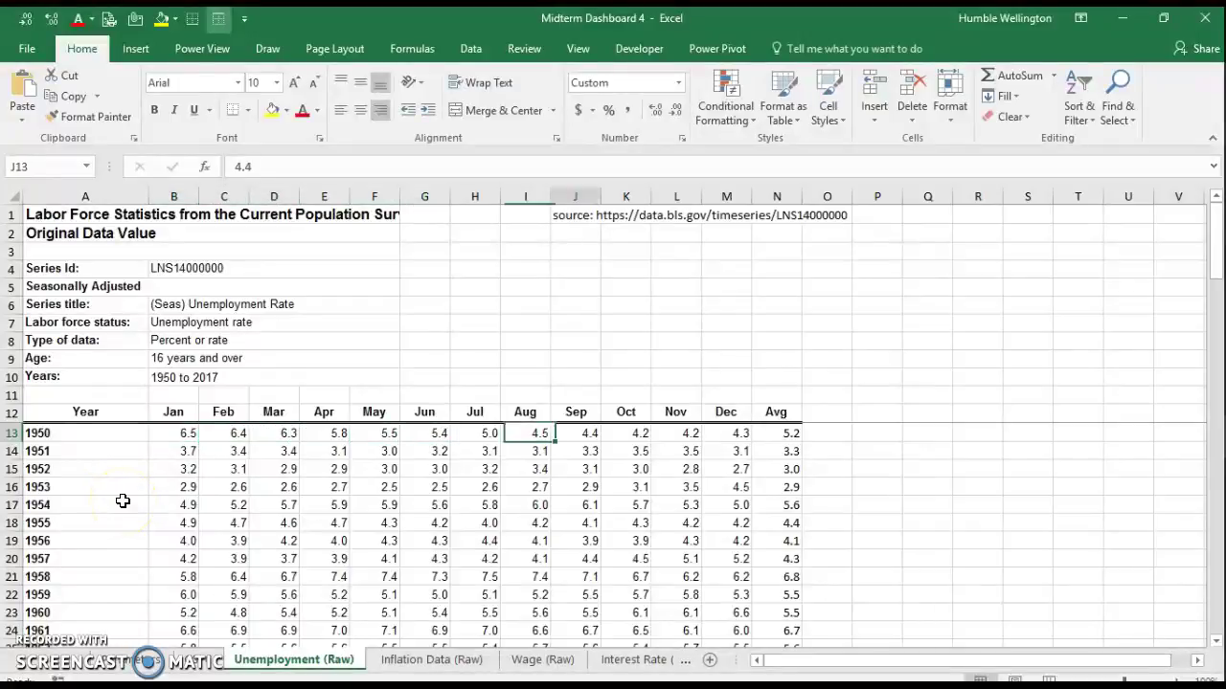
{"action": "key", "text": "Right"}
{"action": "key", "text": "Right"}
{"action": "key", "text": "Right"}
{"action": "key", "text": "Right"}
Step: Look over the first yearly unemployment averages and return to the Year header in A12
{"action": "key", "text": "Down"}
{"action": "key", "text": "Down"}
{"action": "key", "text": "Up"}
{"action": "key", "text": "Up"}
{"action": "key", "text": "Left"}
{"action": "key", "text": "Left"}
{"action": "key", "text": "Left"}
{"action": "key", "text": "Left"}
{"action": "key", "text": "Left"}
{"action": "key", "text": "Left"}
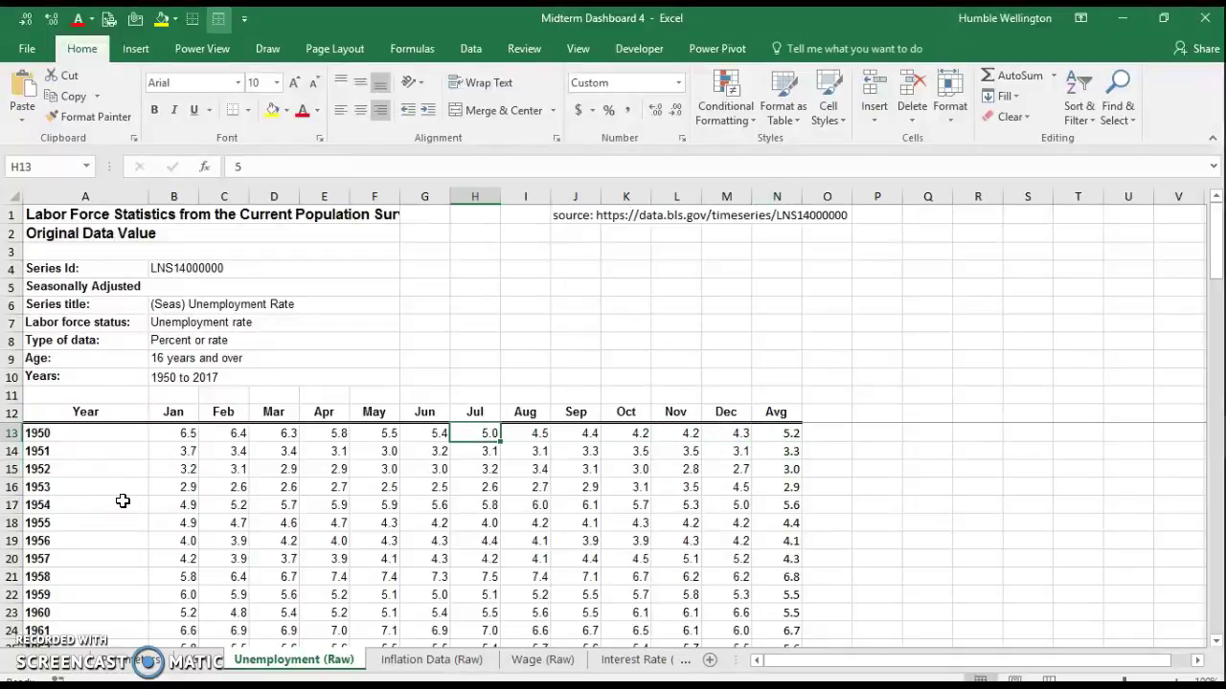
{"action": "key", "text": "Up"}
{"action": "key", "text": "ctrl+Left"}
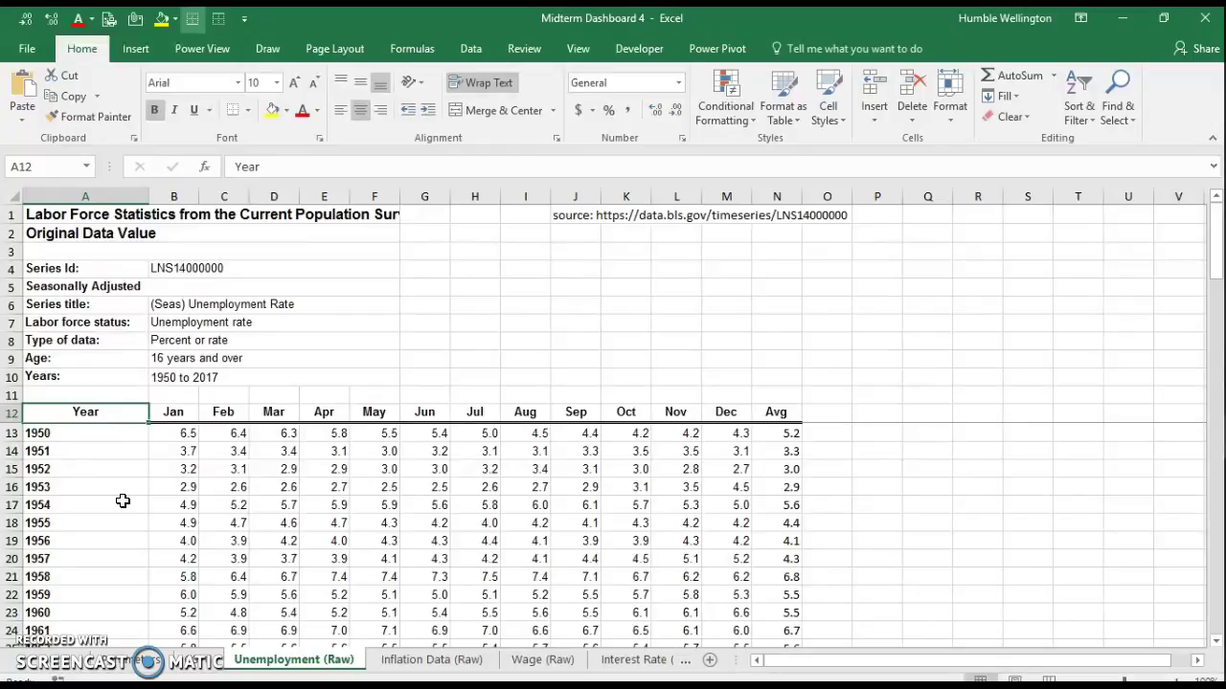
Step: View the Inflation Data (Raw) sheet and go across the month headers to the source citation in O1
{"action": "key", "text": "ctrl+Page_Down"}
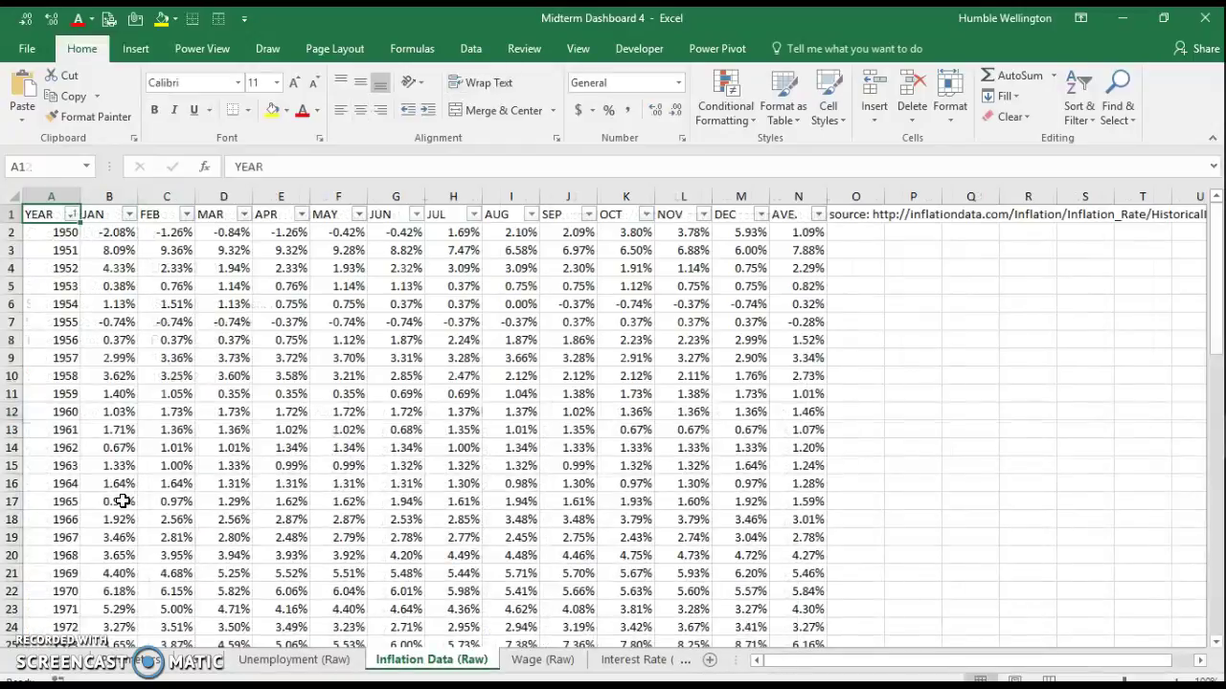
{"action": "key", "text": "Right"}
{"action": "key", "text": "Right"}
{"action": "key", "text": "Right"}
{"action": "key", "text": "Right"}
{"action": "key", "text": "Right"}
{"action": "key", "text": "Right"}
{"action": "key", "text": "Right"}
{"action": "key", "text": "Right"}
{"action": "key", "text": "Right"}
{"action": "key", "text": "Right"}
{"action": "key", "text": "Right"}
{"action": "key", "text": "Right"}
{"action": "key", "text": "Right"}
{"action": "key", "text": "Right"}
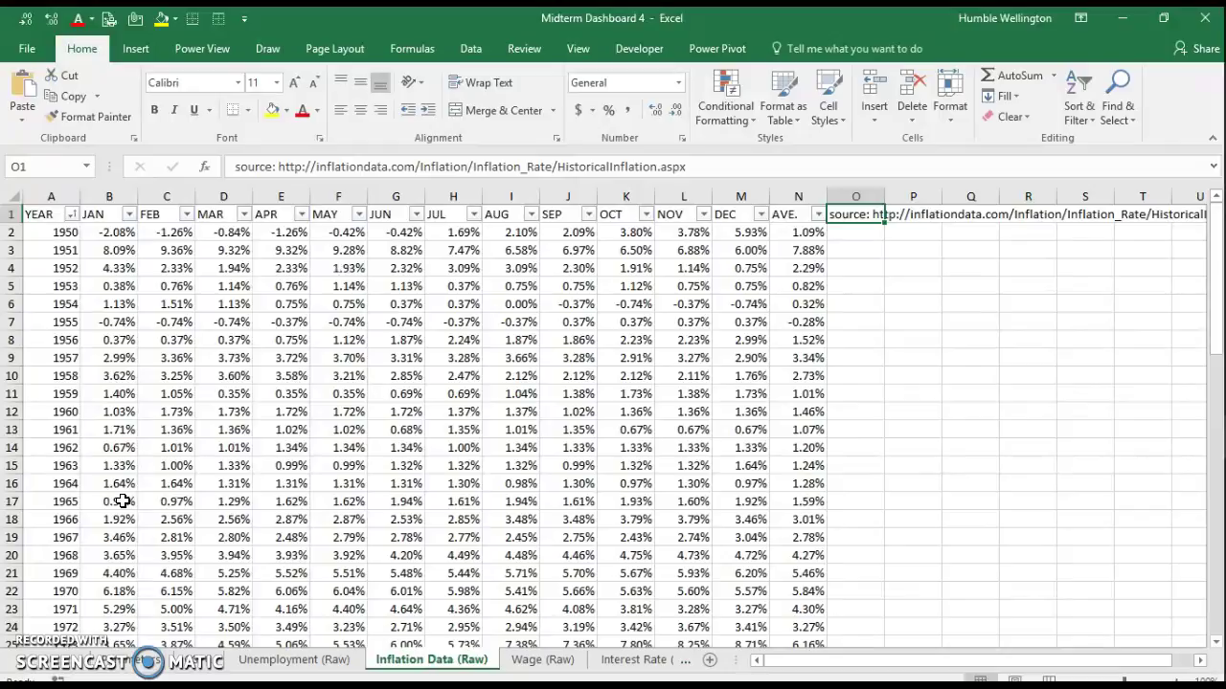
Step: Go through the inflation sheet's monthly columns from JAN to the 1950 value under AVE
{"action": "key", "text": "Home"}
{"action": "key", "text": "Right"}
{"action": "key", "text": "Right"}
{"action": "key", "text": "Right"}
{"action": "key", "text": "Right"}
{"action": "key", "text": "Right"}
{"action": "key", "text": "Right"}
{"action": "key", "text": "Right"}
{"action": "key", "text": "Right"}
{"action": "key", "text": "Right"}
{"action": "key", "text": "Right"}
{"action": "key", "text": "Right"}
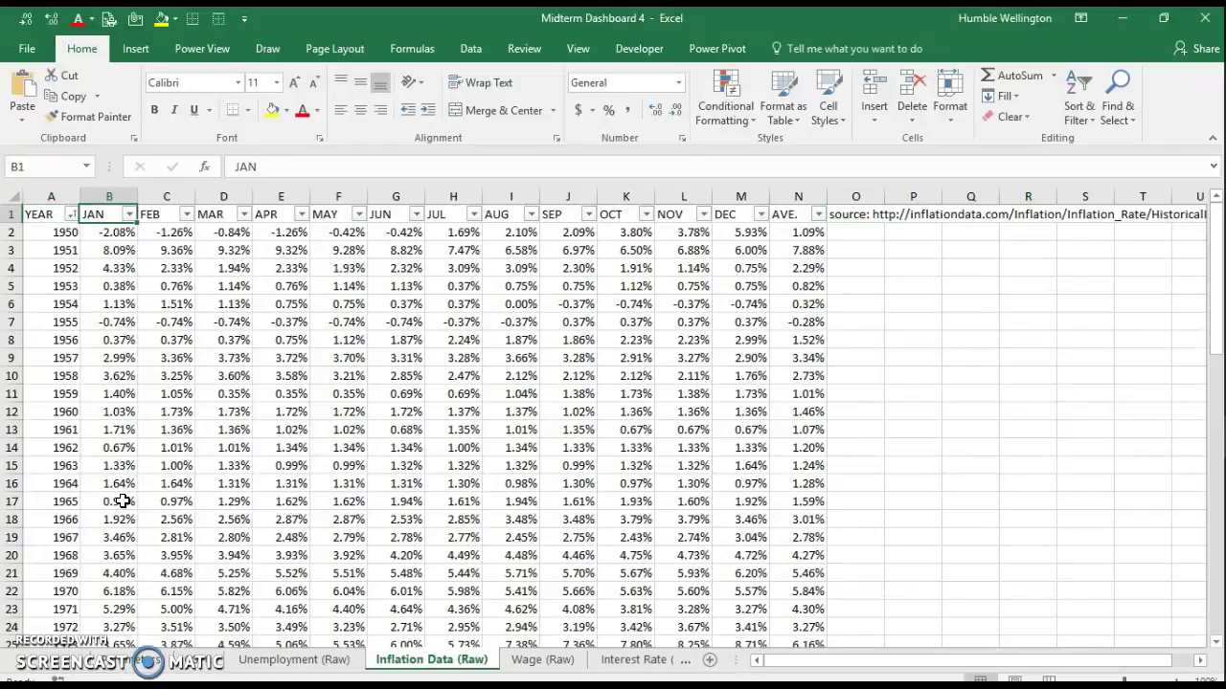
{"action": "key", "text": "Down"}
{"action": "key", "text": "Right"}
{"action": "key", "text": "Right"}
Step: Inspect the first yearly averages in the AVE. column of the inflation data, ending on its header
{"action": "key", "text": "Down"}
{"action": "key", "text": "Up"}
{"action": "key", "text": "Down"}
{"action": "key", "text": "Up"}
{"action": "key", "text": "Up"}
{"action": "key", "text": "Down"}
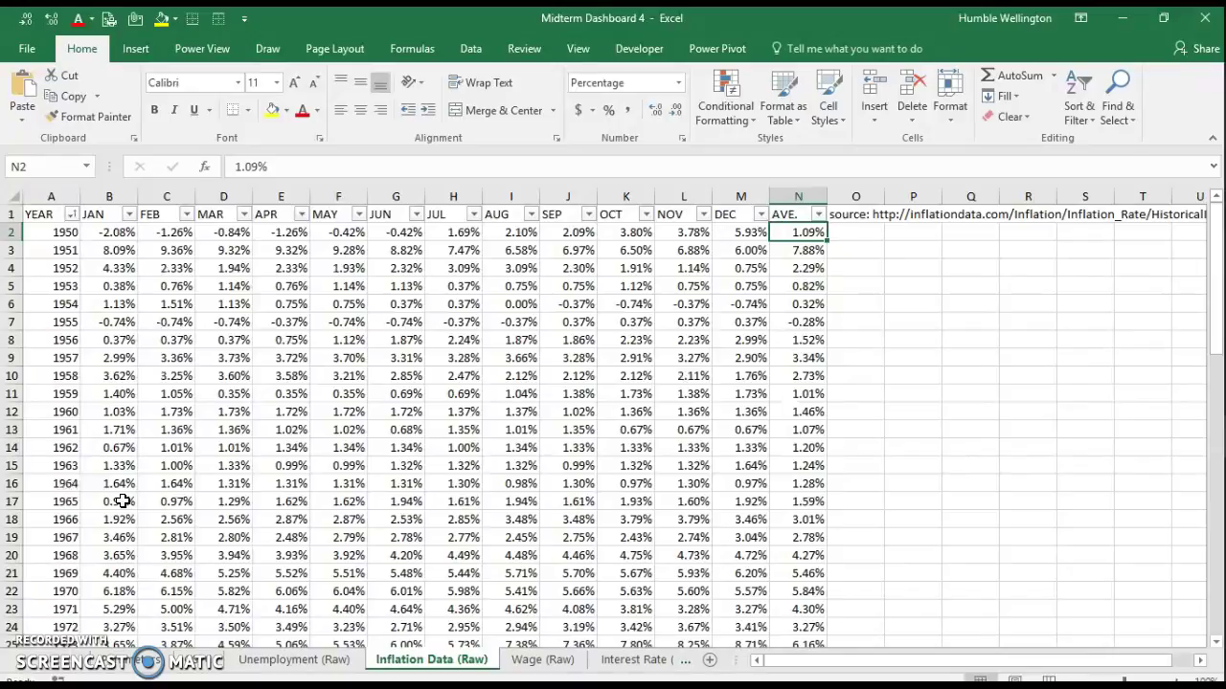
{"action": "key", "text": "Left"}
{"action": "key", "text": "Right"}
{"action": "key", "text": "Up"}
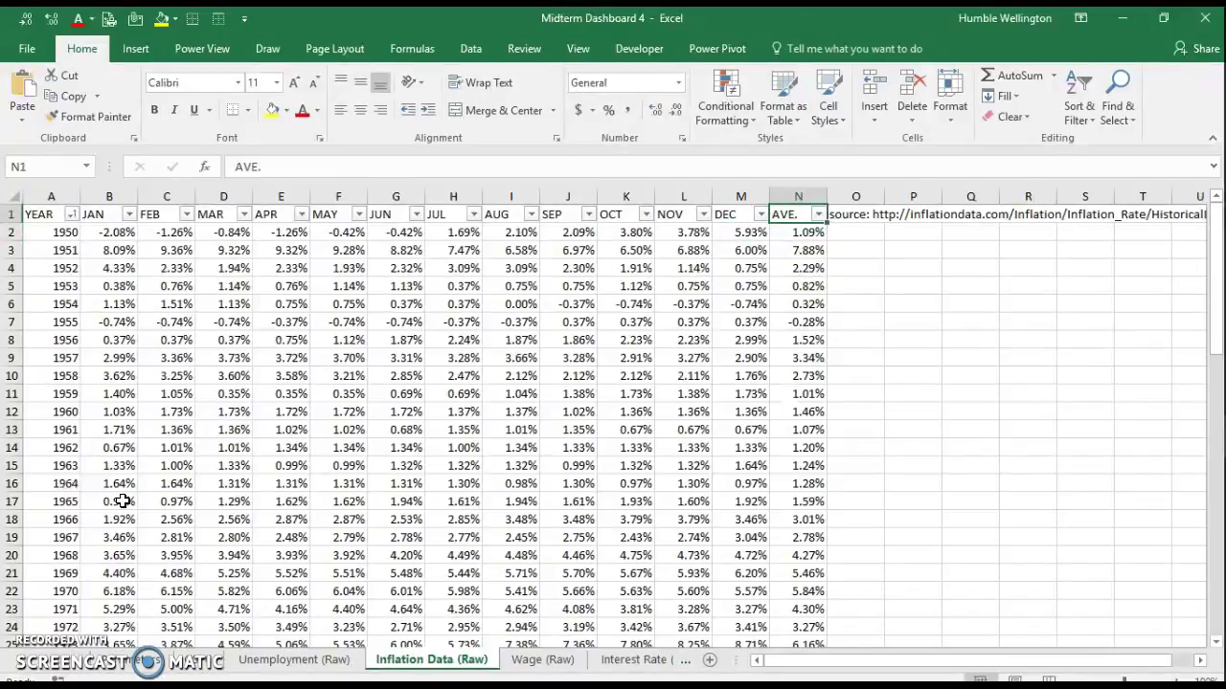
Step: Go back across the inflation sheet's month headers to the YEAR header in A1
{"action": "key", "text": "Left"}
{"action": "key", "text": "Left"}
{"action": "key", "text": "Left"}
{"action": "key", "text": "Left"}
{"action": "key", "text": "Left"}
{"action": "key", "text": "Left"}
{"action": "key", "text": "Left"}
{"action": "key", "text": "Left"}
{"action": "key", "text": "Left"}
{"action": "key", "text": "Left"}
{"action": "key", "text": "Left"}
{"action": "key", "text": "Left"}
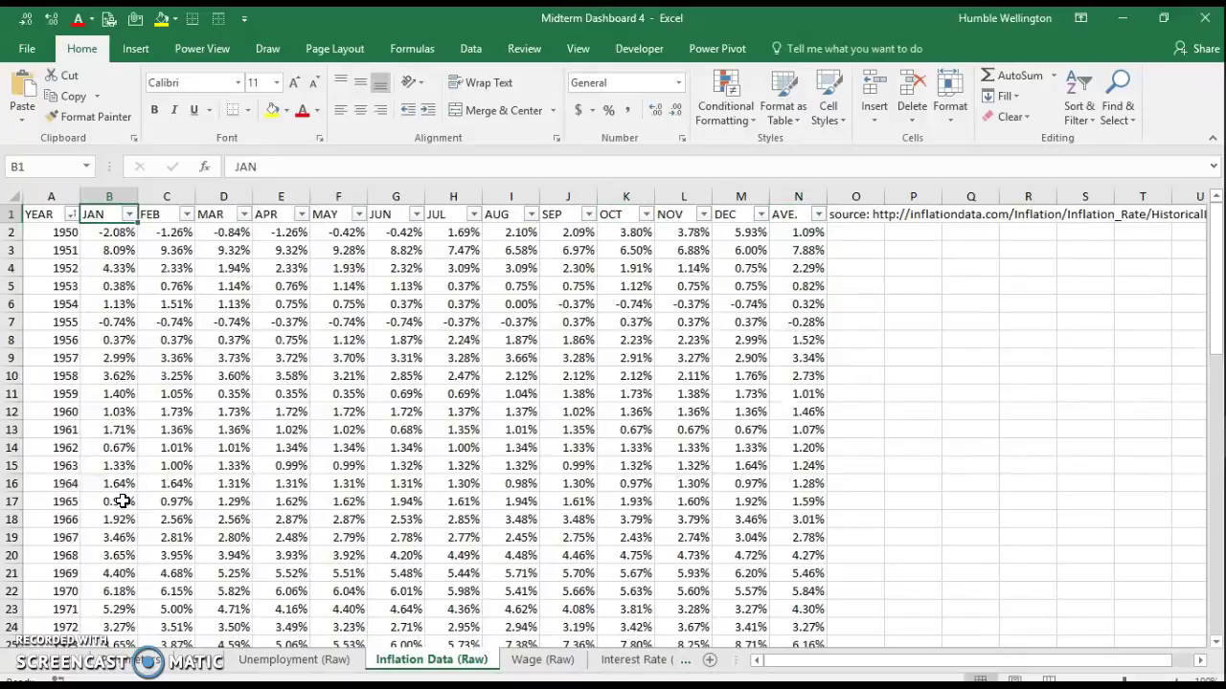
{"action": "key", "text": "Down"}
{"action": "key", "text": "Up"}
{"action": "key", "text": "Left"}
Step: View the Wage (Raw) sheet and check the source citation in N1
{"action": "key", "text": "ctrl+Page_Down"}
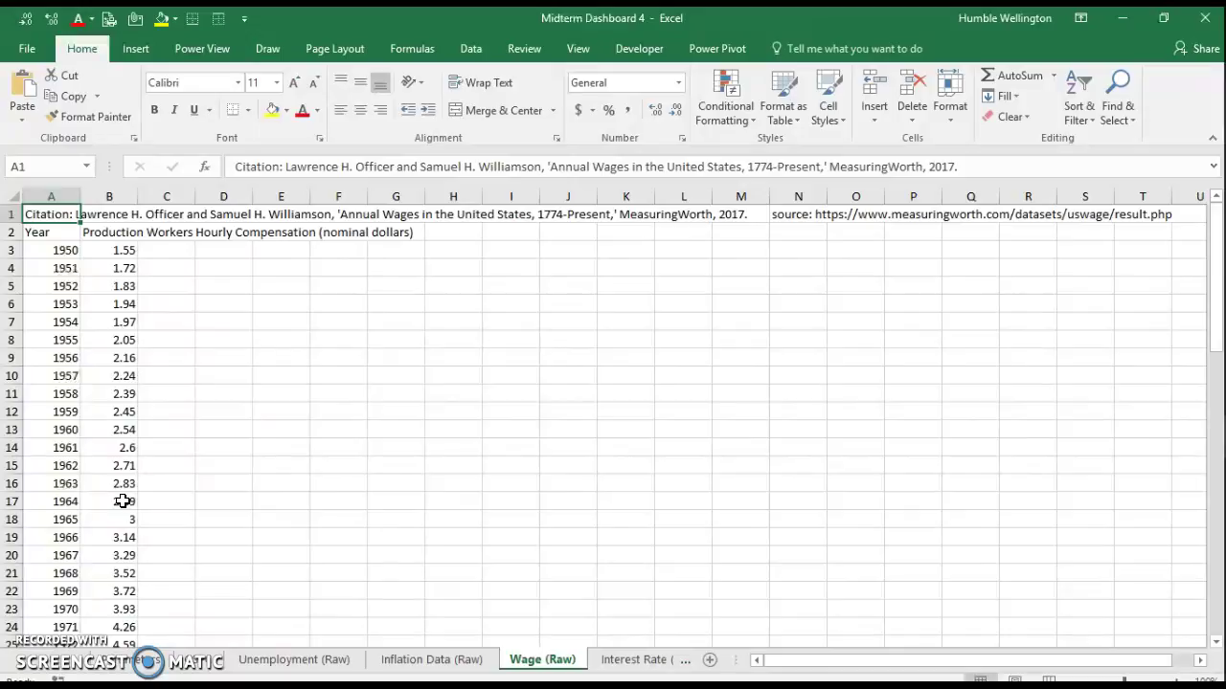
{"action": "key", "text": "Right"}
{"action": "key", "text": "ctrl+Right"}
{"action": "key", "text": "Right"}
{"action": "key", "text": "Left"}
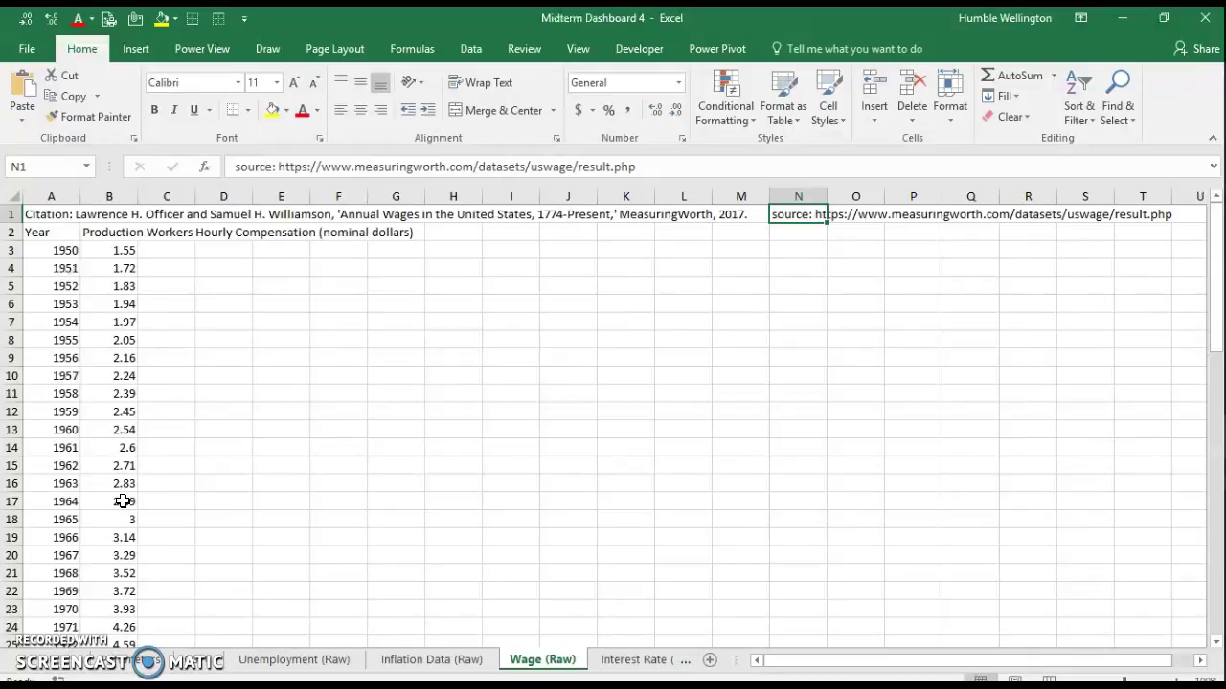
Step: Check the year range of the wage data, from the first year to the last row
{"action": "key", "text": "ctrl+Home"}
{"action": "key", "text": "Down"}
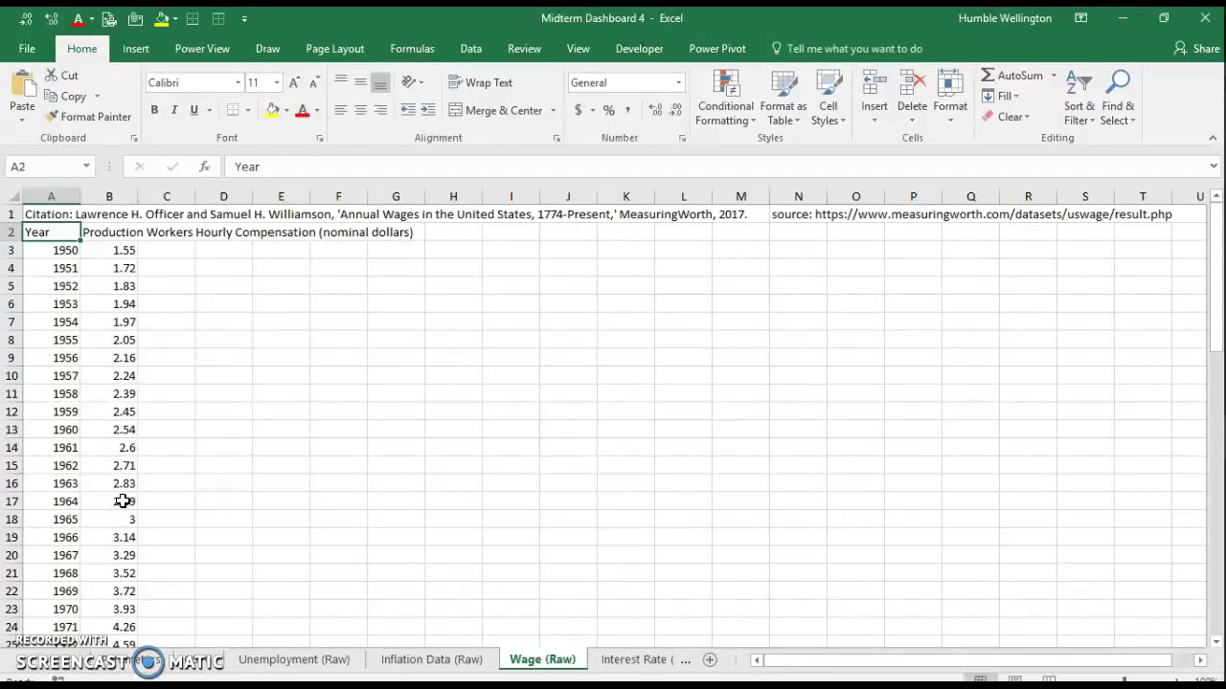
{"action": "key", "text": "Down"}
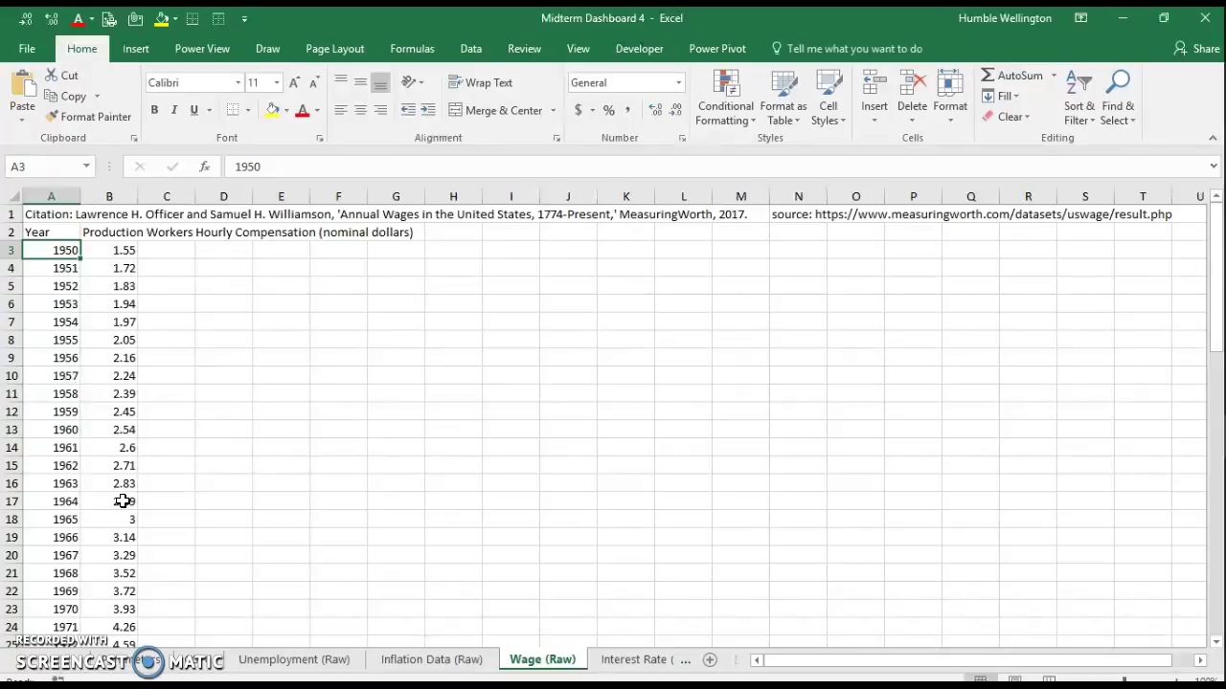
{"action": "key", "text": "ctrl+Down"}
{"action": "key", "text": "Up"}
{"action": "key", "text": "Right"}
{"action": "key", "text": "Down"}
{"action": "key", "text": "Left"}
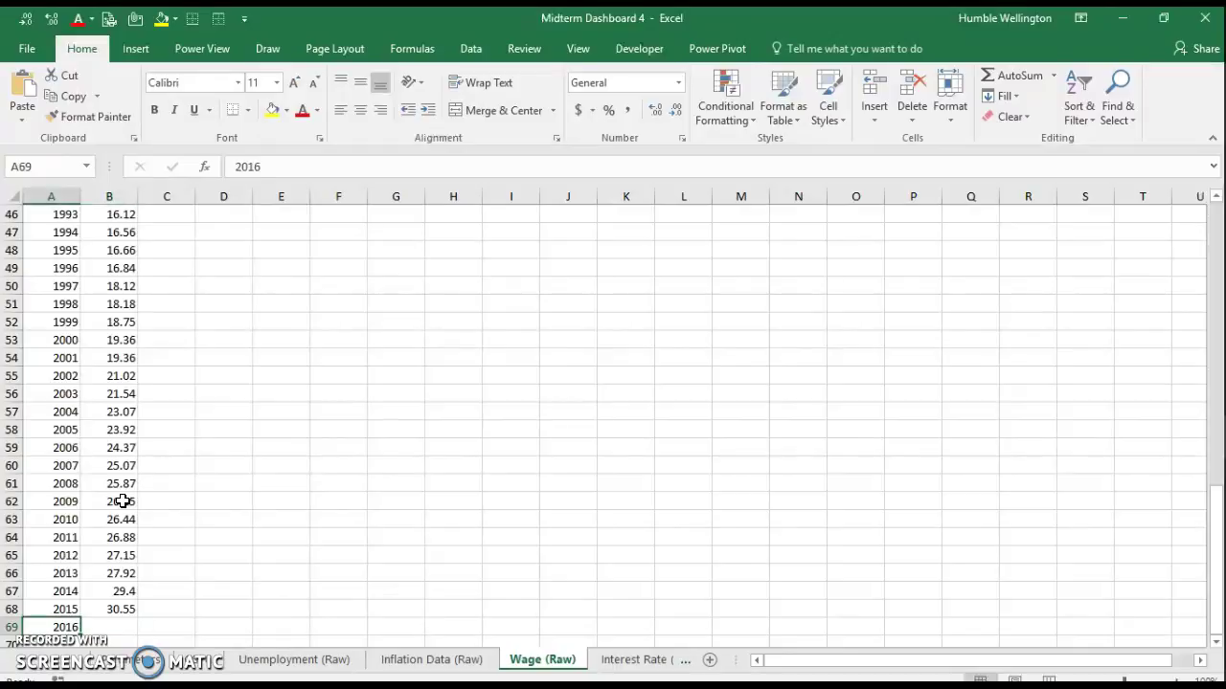
Step: Examine the hourly compensation entries for the most recent years and return to the start of the wage sheet
{"action": "key", "text": "Right"}
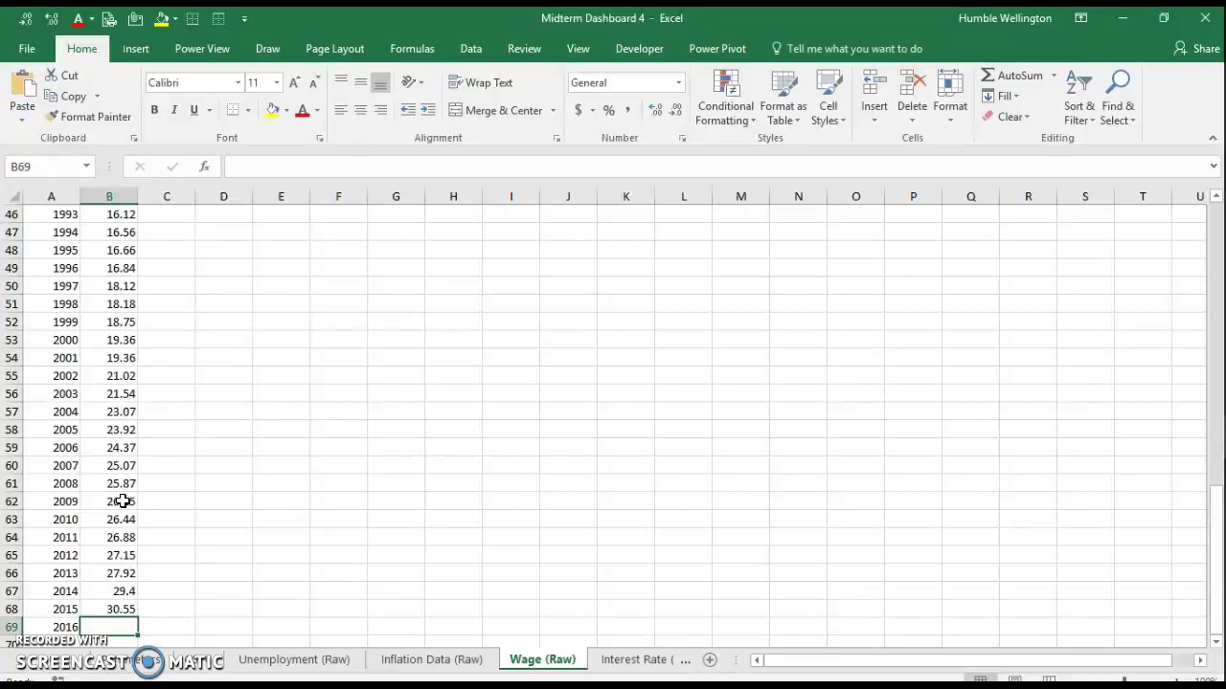
{"action": "key", "text": "Up"}
{"action": "key", "text": "Down"}
{"action": "key", "text": "Up"}
{"action": "key", "text": "Up"}
{"action": "key", "text": "Up"}
{"action": "key", "text": "Up"}
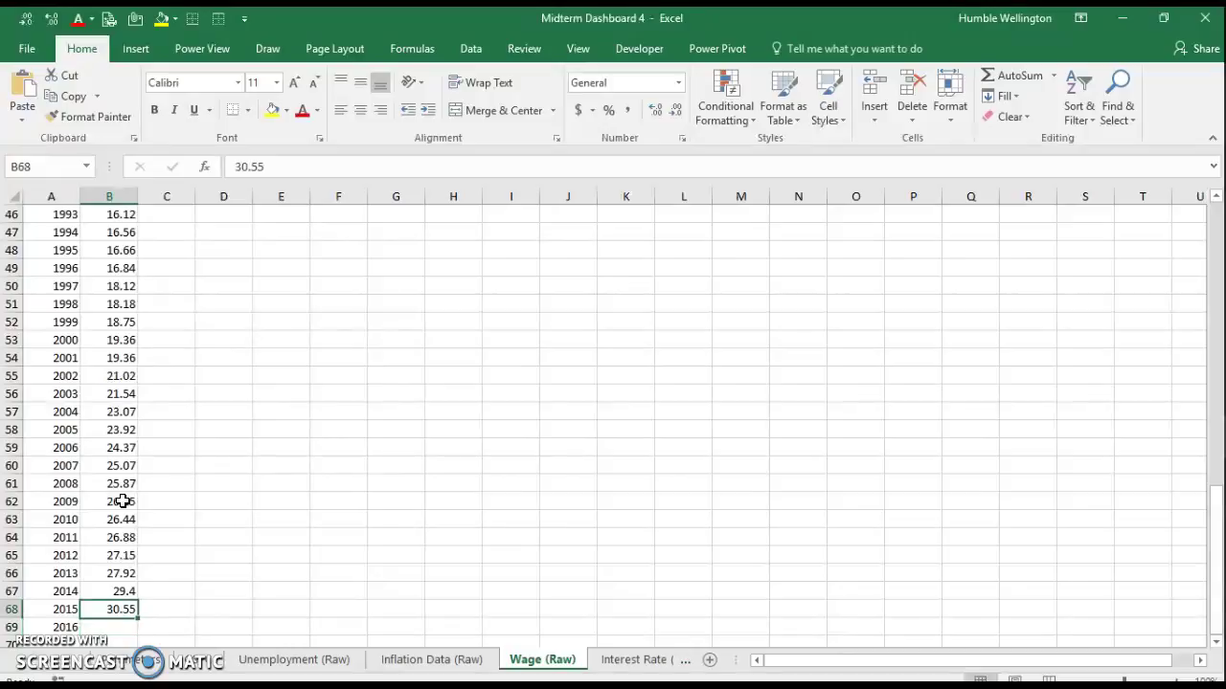
{"action": "key", "text": "Up"}
{"action": "key", "text": "Down"}
{"action": "key", "text": "Down"}
{"action": "key", "text": "Down"}
{"action": "key", "text": "Down"}
{"action": "key", "text": "Up"}
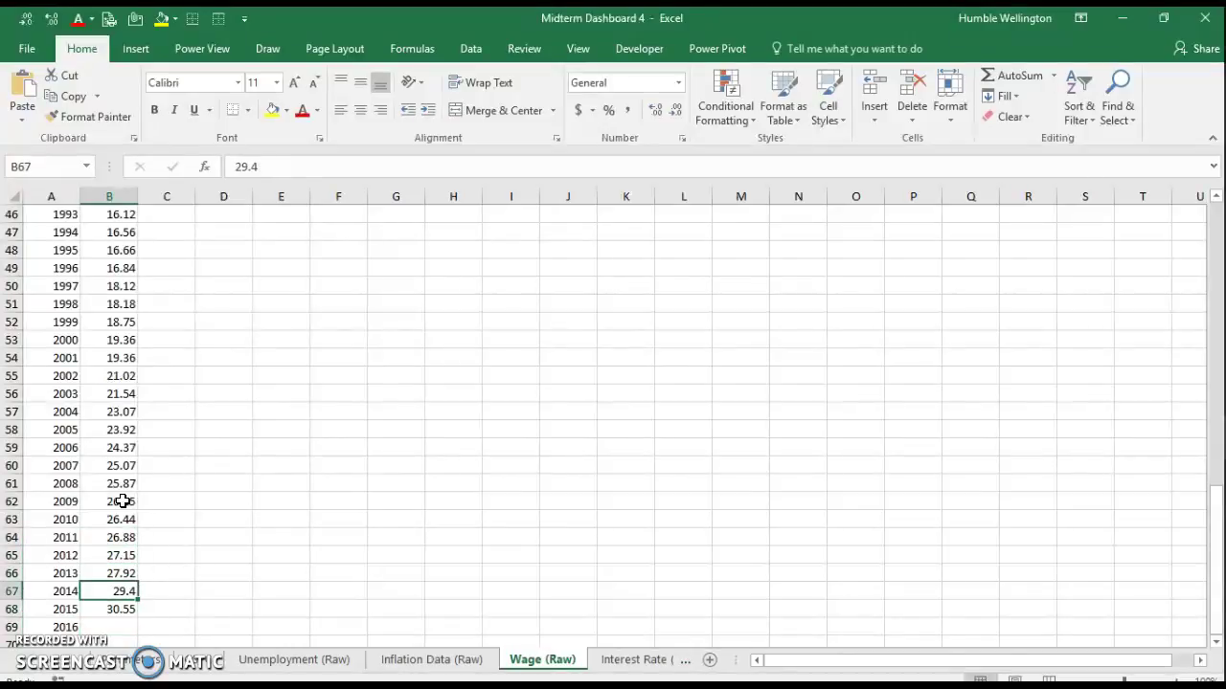
{"action": "key", "text": "ctrl+Up"}
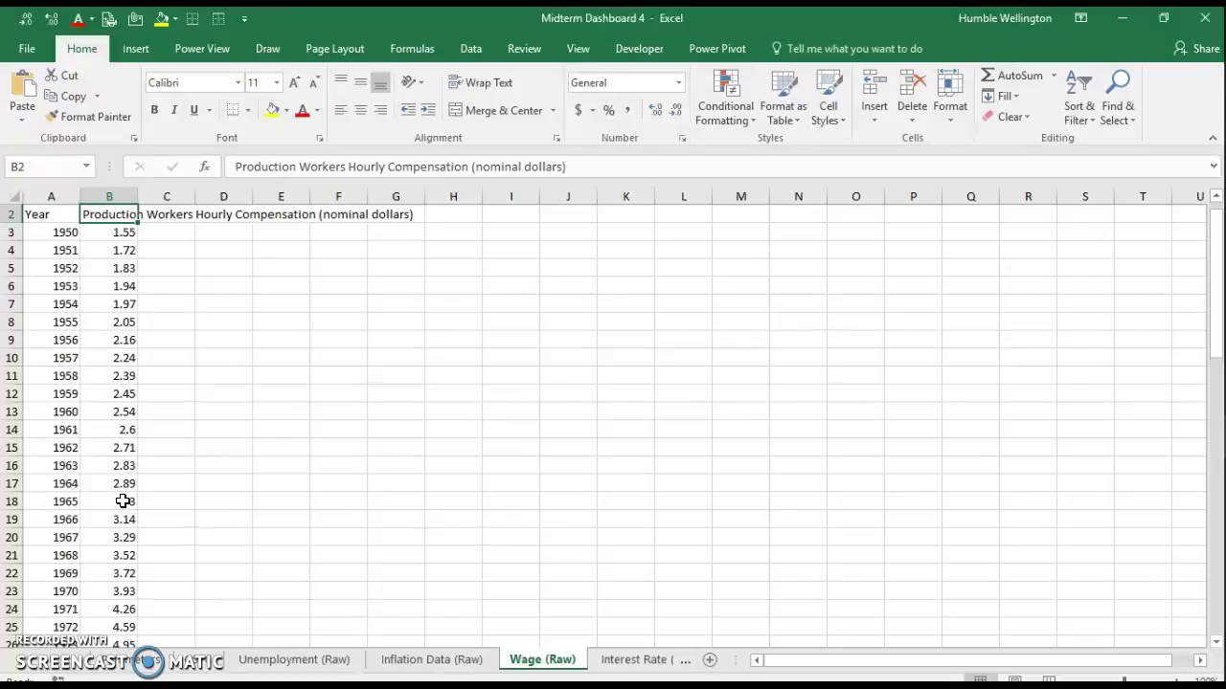
{"action": "key", "text": "ctrl+Home"}
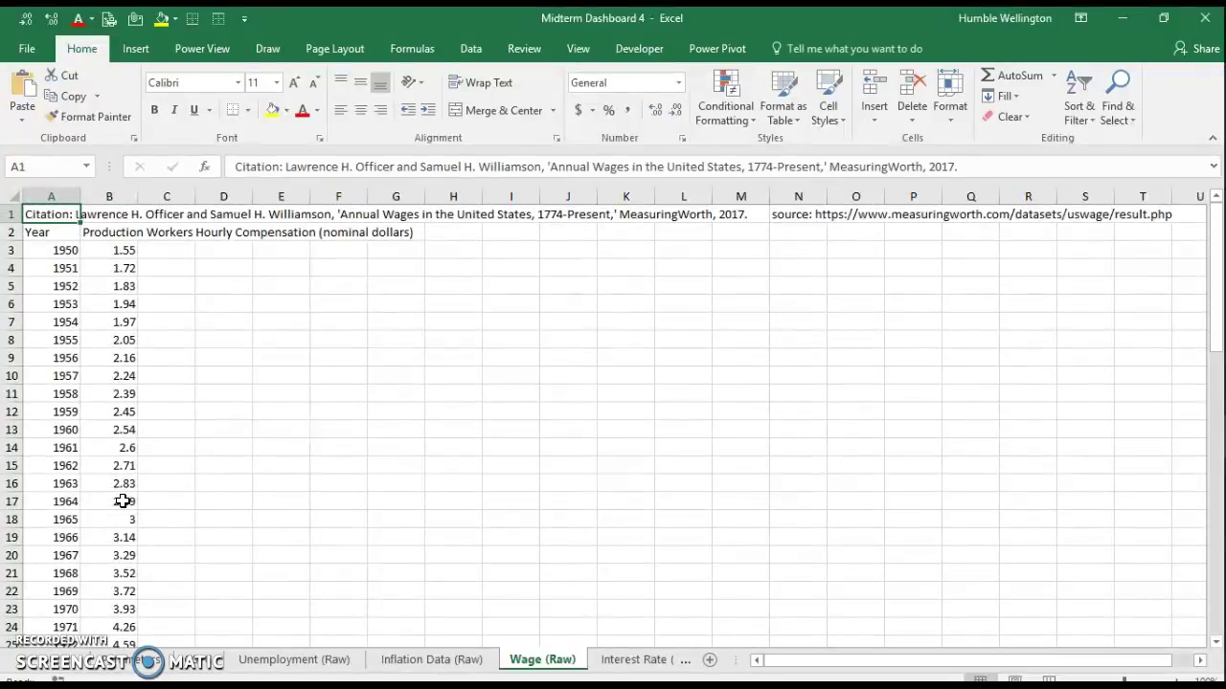
Step: View the Interest Rate (Raw) sheet and examine the formulas in B2 and C2
{"action": "key", "text": "ctrl+Page_Down"}
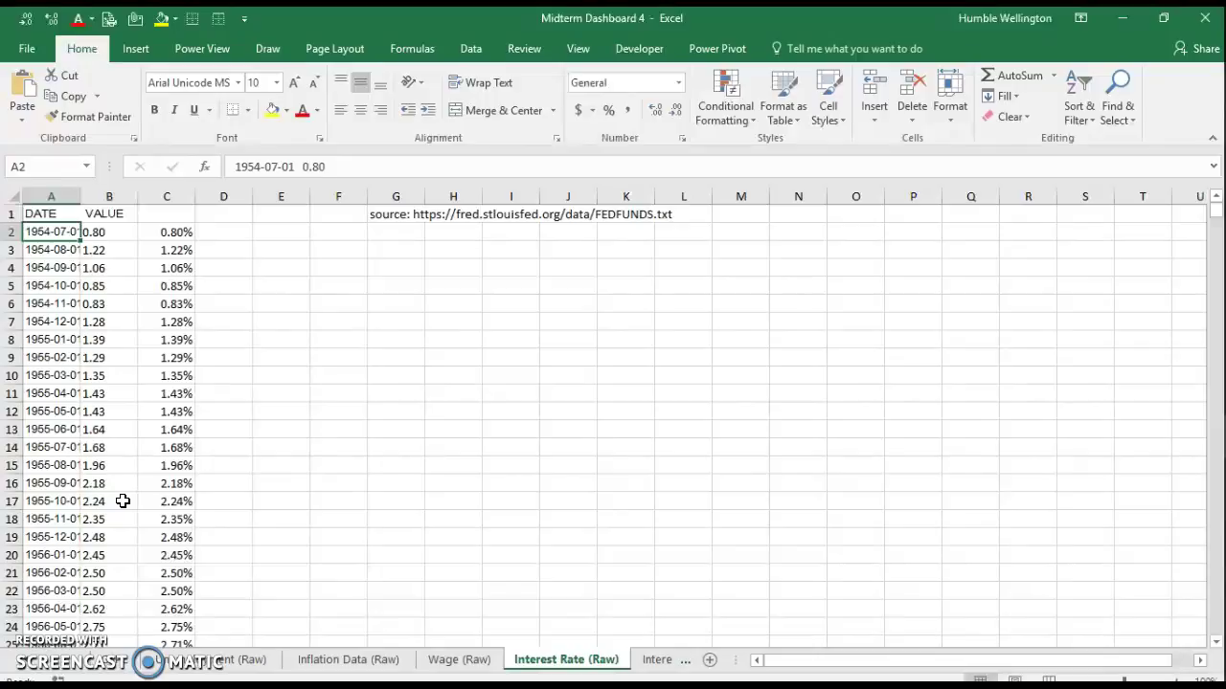
{"action": "key", "text": "Right"}
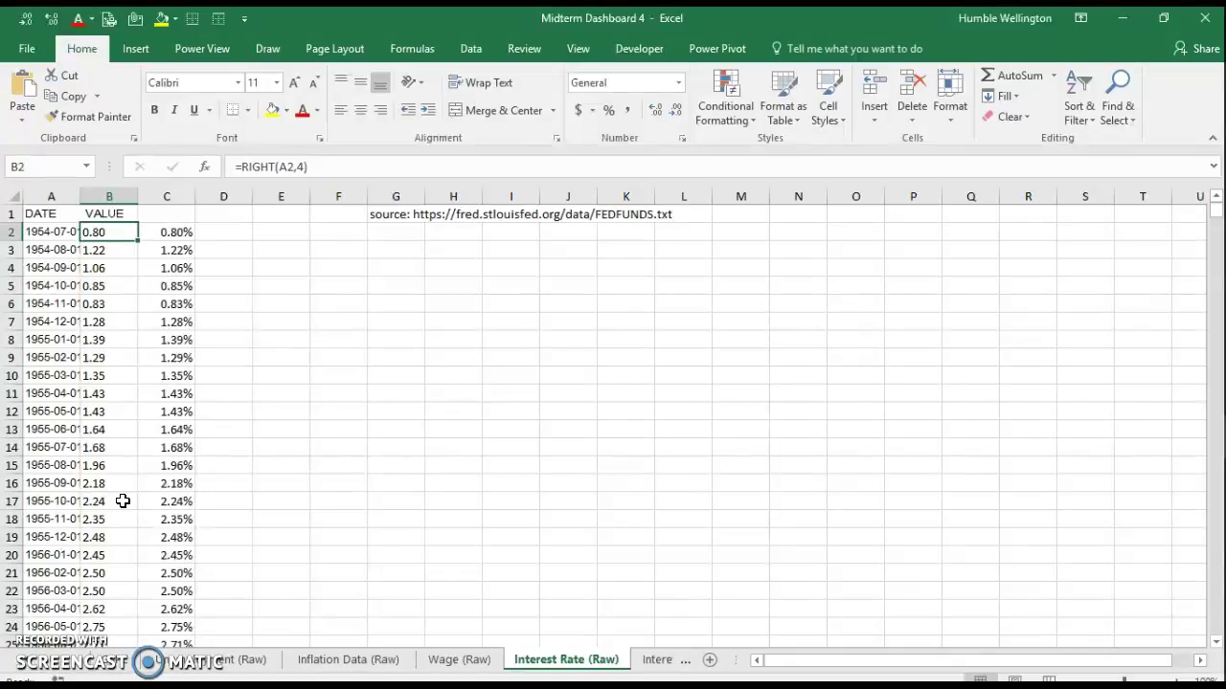
{"action": "key", "text": "Right"}
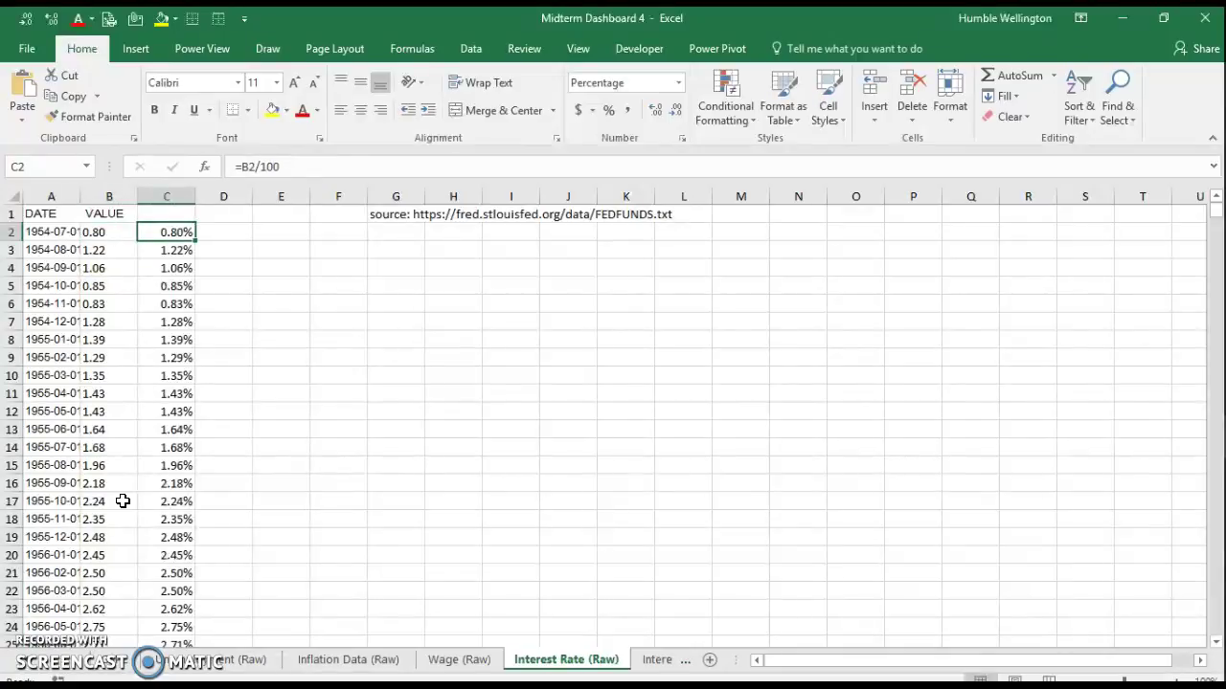
Step: Check the header in A1 of the raw interest rate data and view the year-end figures on the Interest Rate sheet
{"action": "key", "text": "Left"}
{"action": "key", "text": "Left"}
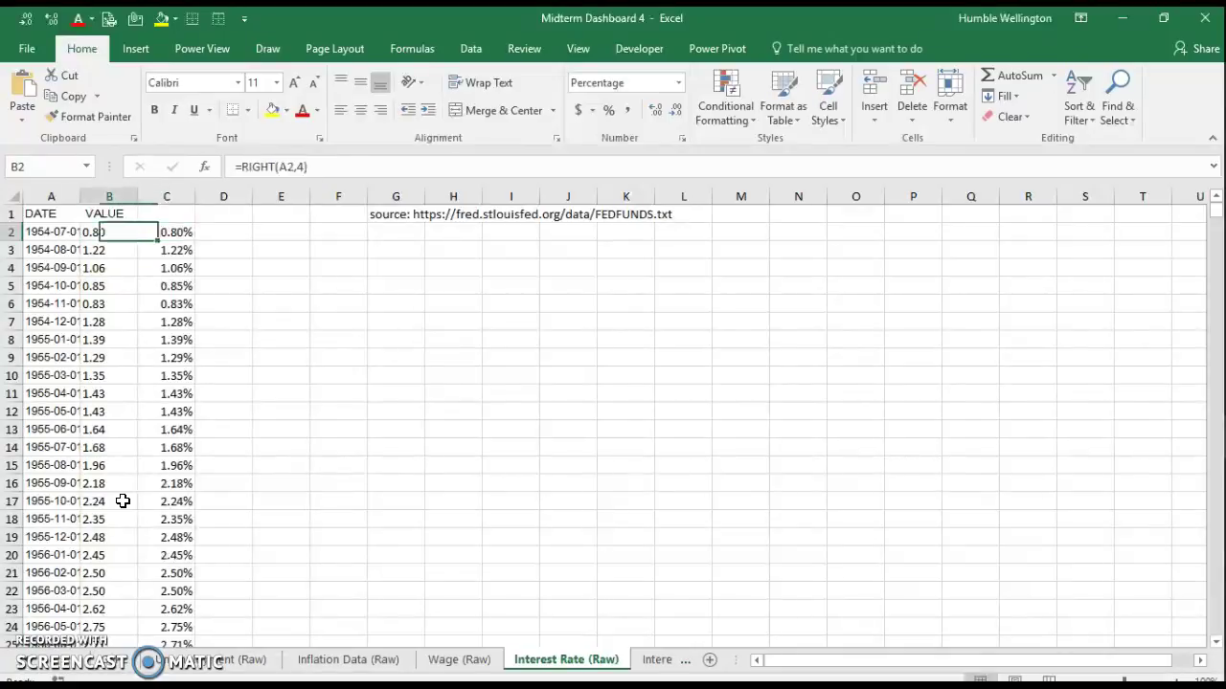
{"action": "key", "text": "Up"}
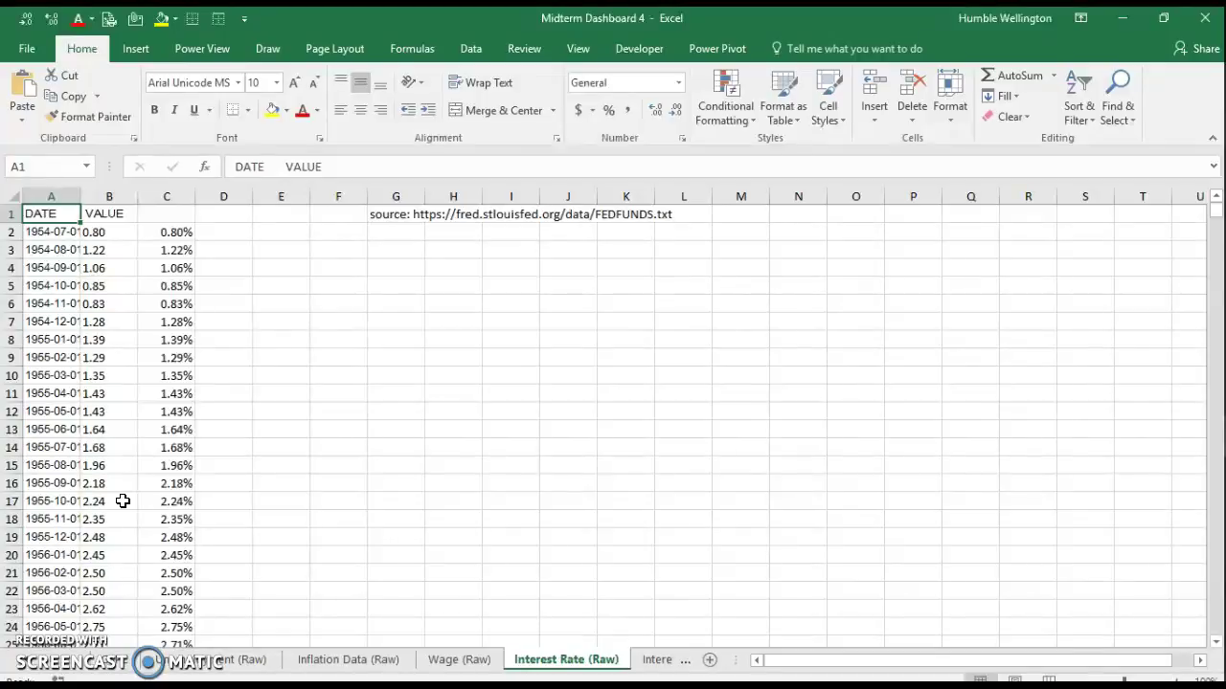
{"action": "key", "text": "ctrl+Page_Down"}
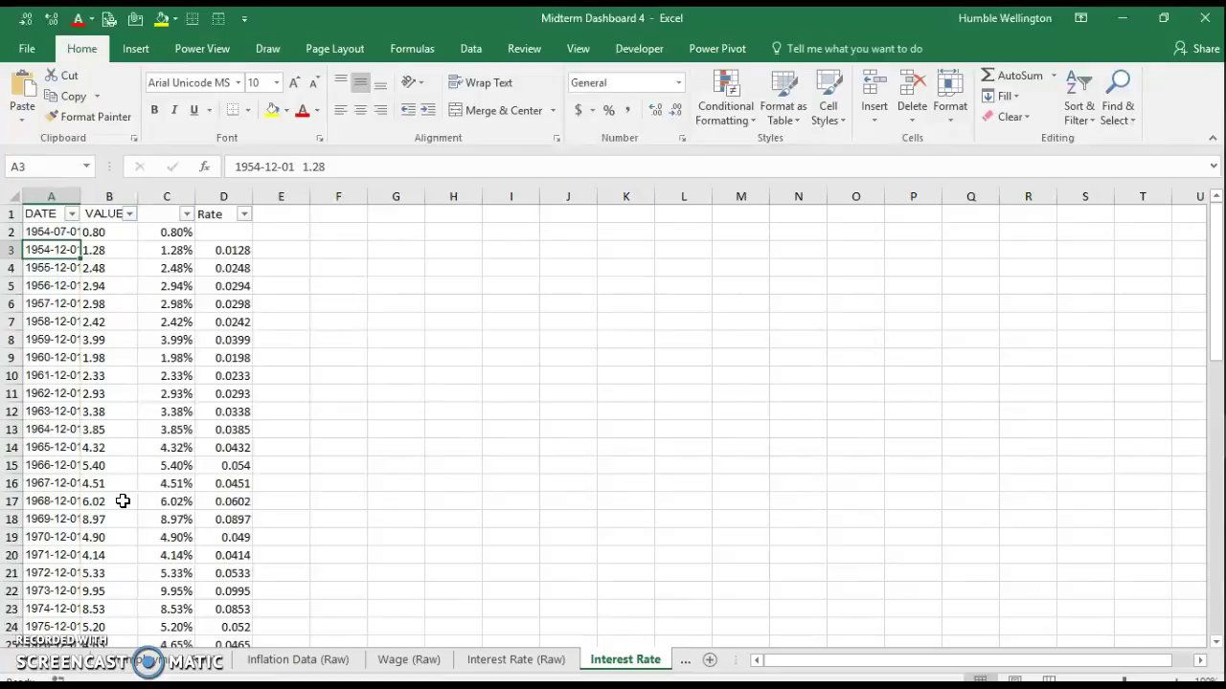
Step: Go past the pivot sheets and the Final Data sheet to view the Dashboard sheet
{"action": "key", "text": "ctrl+Page_Down"}
{"action": "key", "text": "ctrl+Page_Down"}
{"action": "key", "text": "ctrl+Page_Down"}
{"action": "key", "text": "ctrl+Page_Down"}
{"action": "key", "text": "ctrl+Page_Down"}
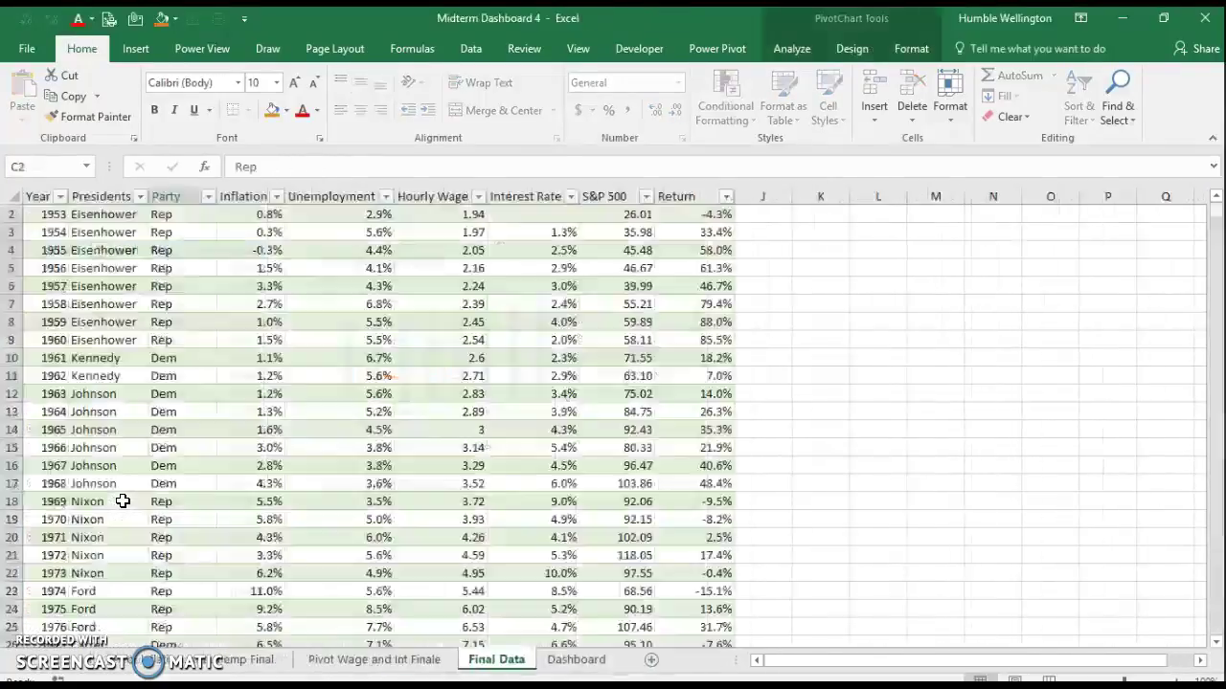
{"action": "key", "text": "ctrl+Page_Down"}
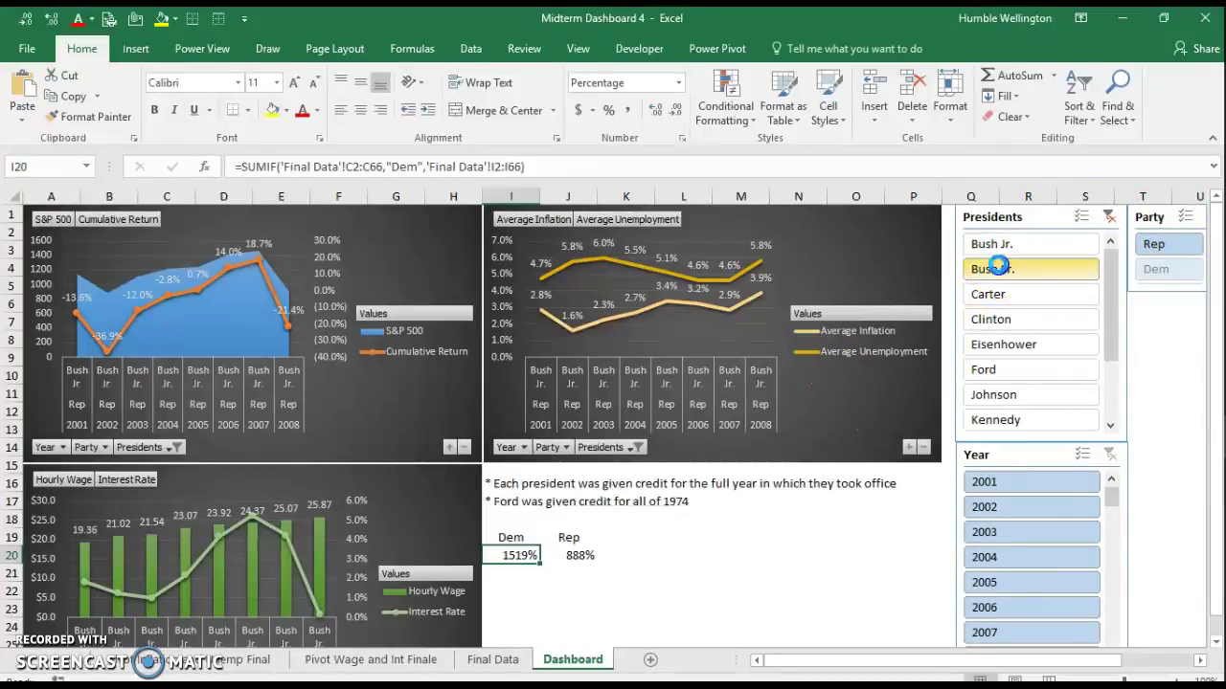
Step: Switch the dashboard's Presidents filter to Bush Sr. and back to Bush Jr
{"action": "left_click", "coordinate": [999, 272]}
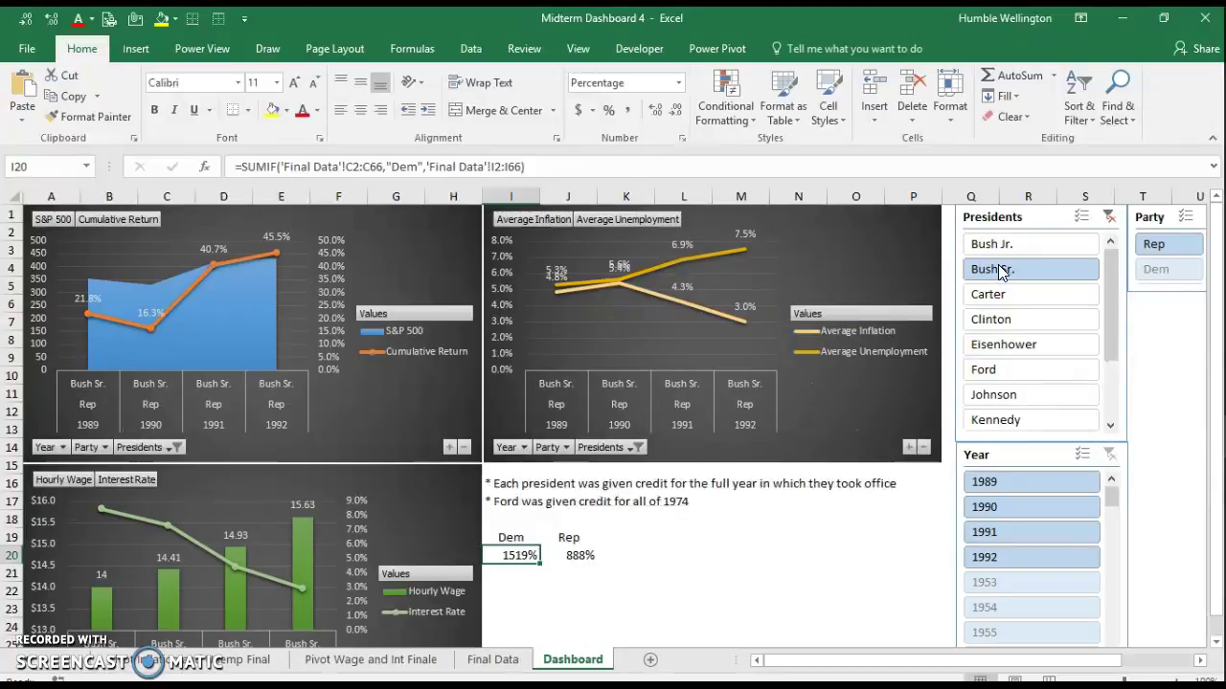
{"action": "left_click", "coordinate": [1006, 325]}
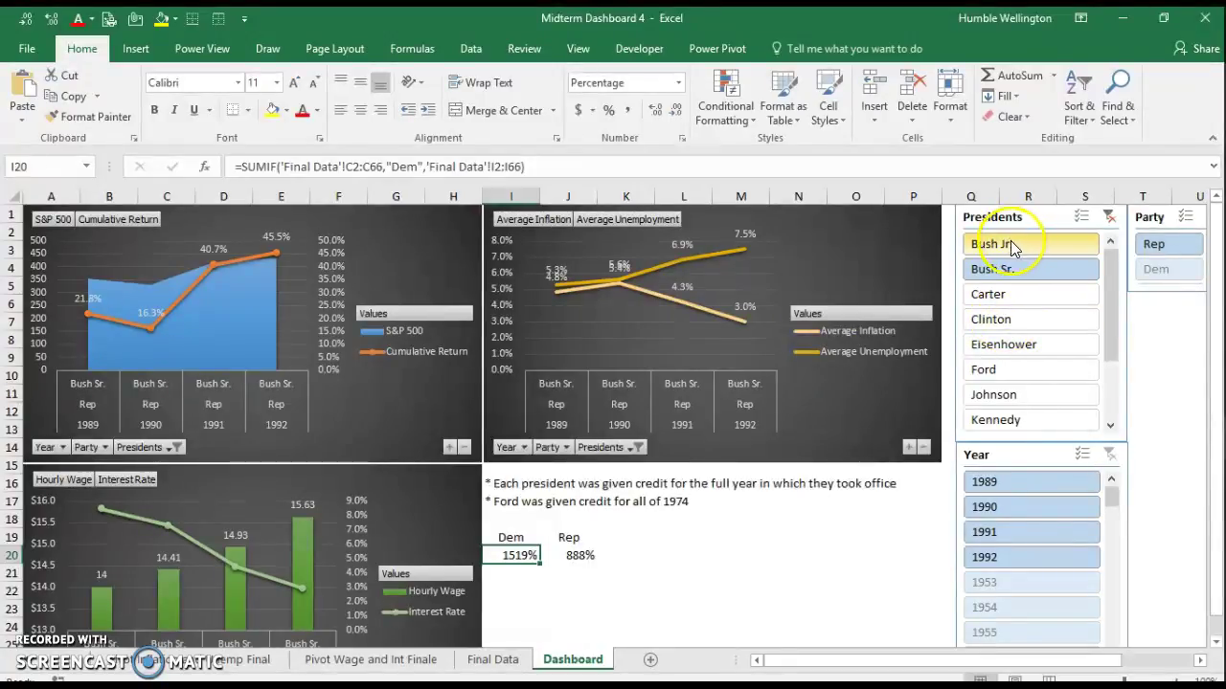
{"action": "left_click", "coordinate": [1002, 243]}
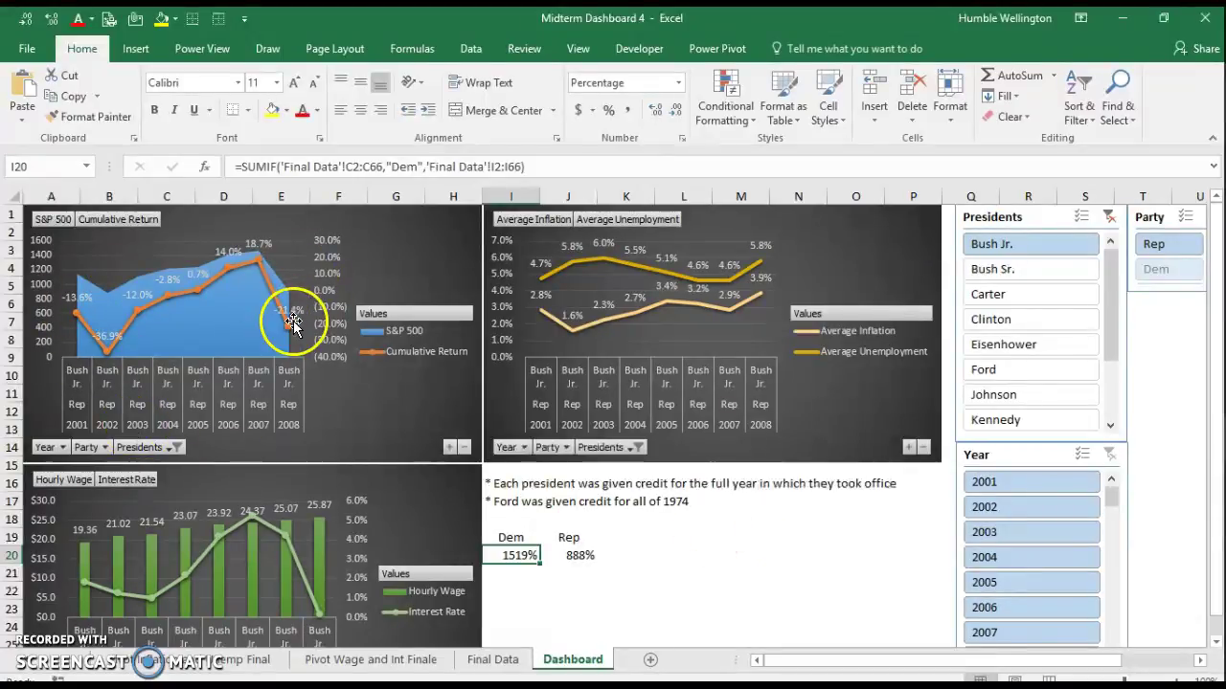
Step: Examine how cumulative return, inflation, unemployment, hourly wage and interest rate developed from 2001 to 2008 in the Bush Jr. charts
{"action": "mouse_move", "coordinate": [293, 331]}
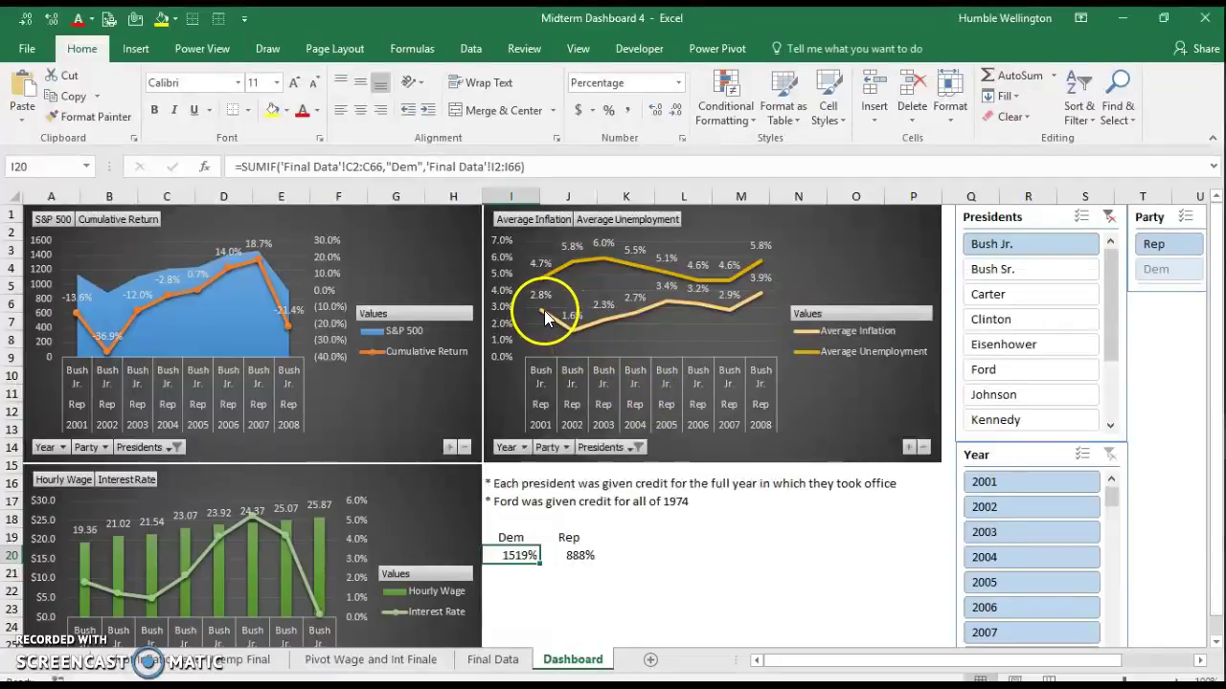
{"action": "mouse_move", "coordinate": [763, 295]}
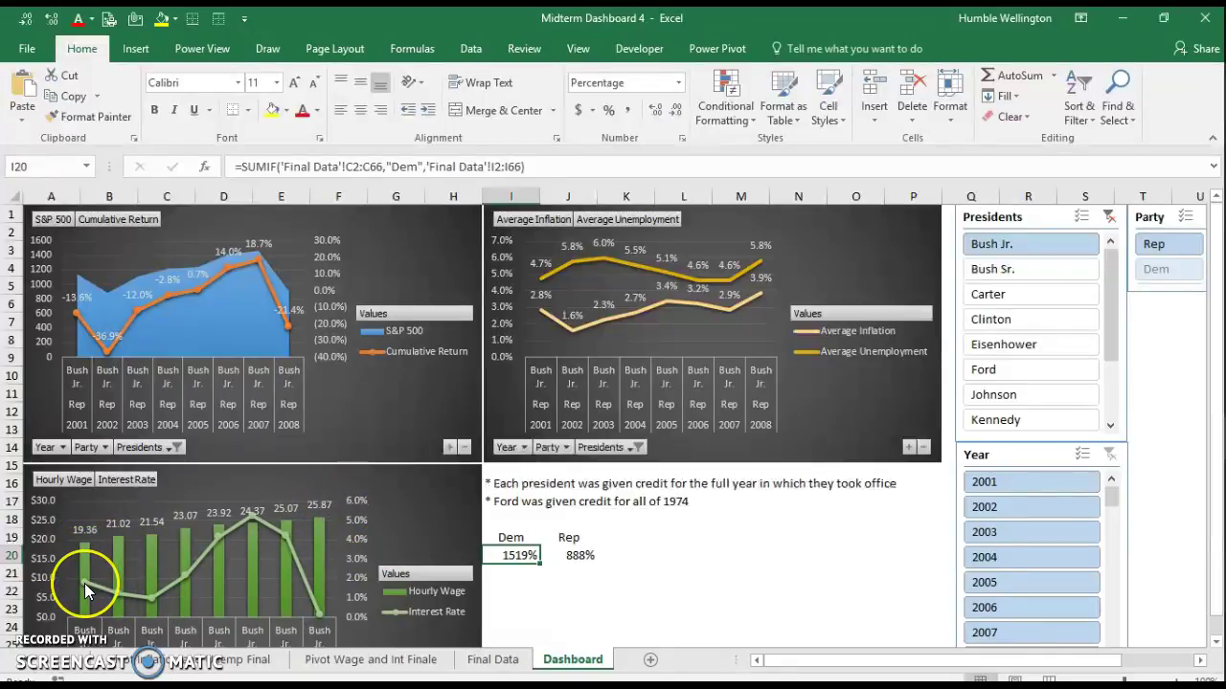
{"action": "mouse_move", "coordinate": [85, 589]}
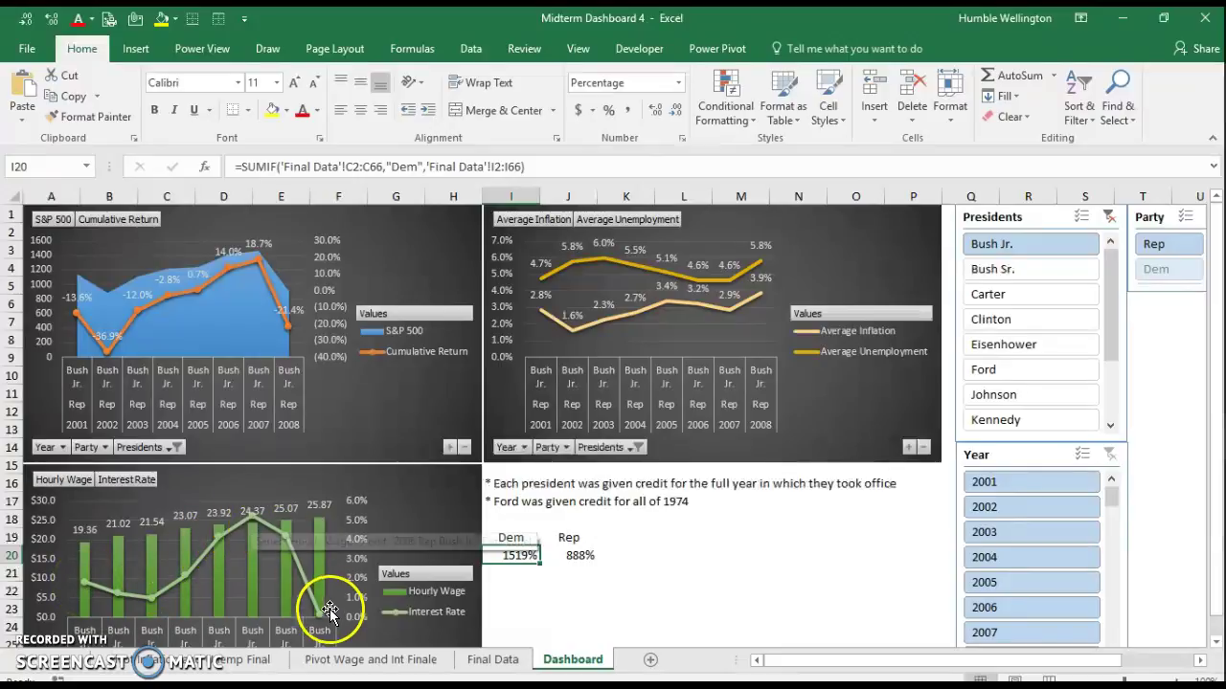
{"action": "scroll", "coordinate": [335, 587], "scroll_direction": "down", "scroll_amount": 1}
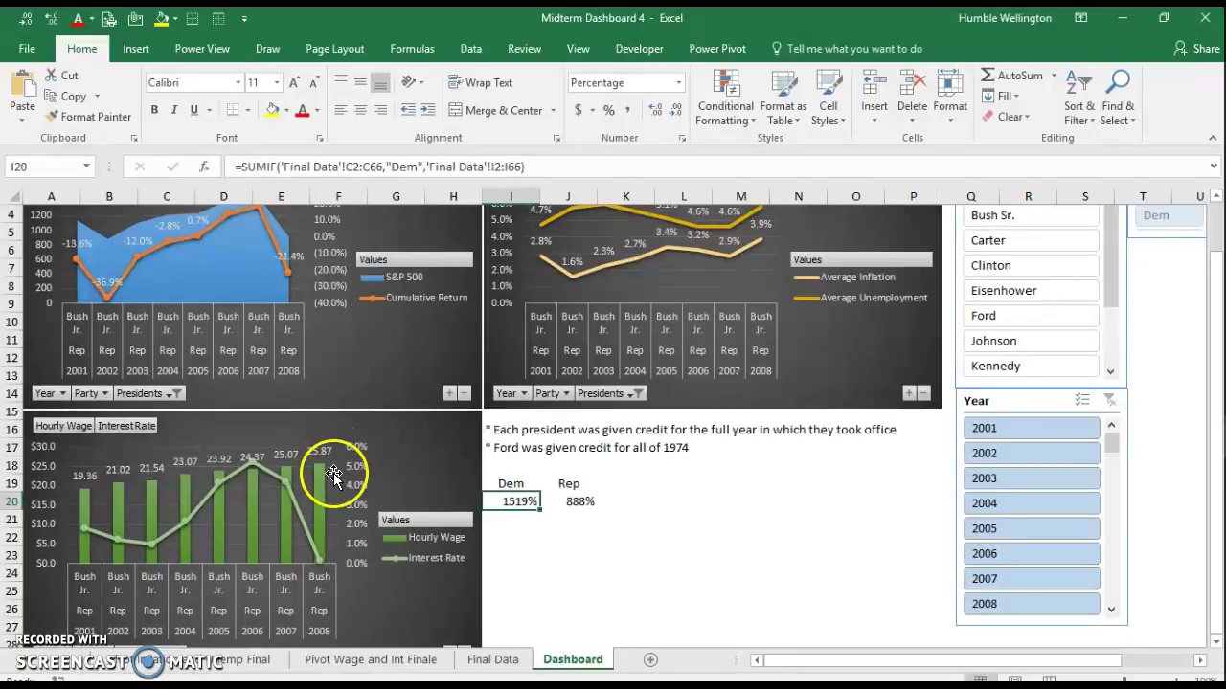
{"action": "scroll", "coordinate": [333, 476], "scroll_direction": "down", "scroll_amount": 1}
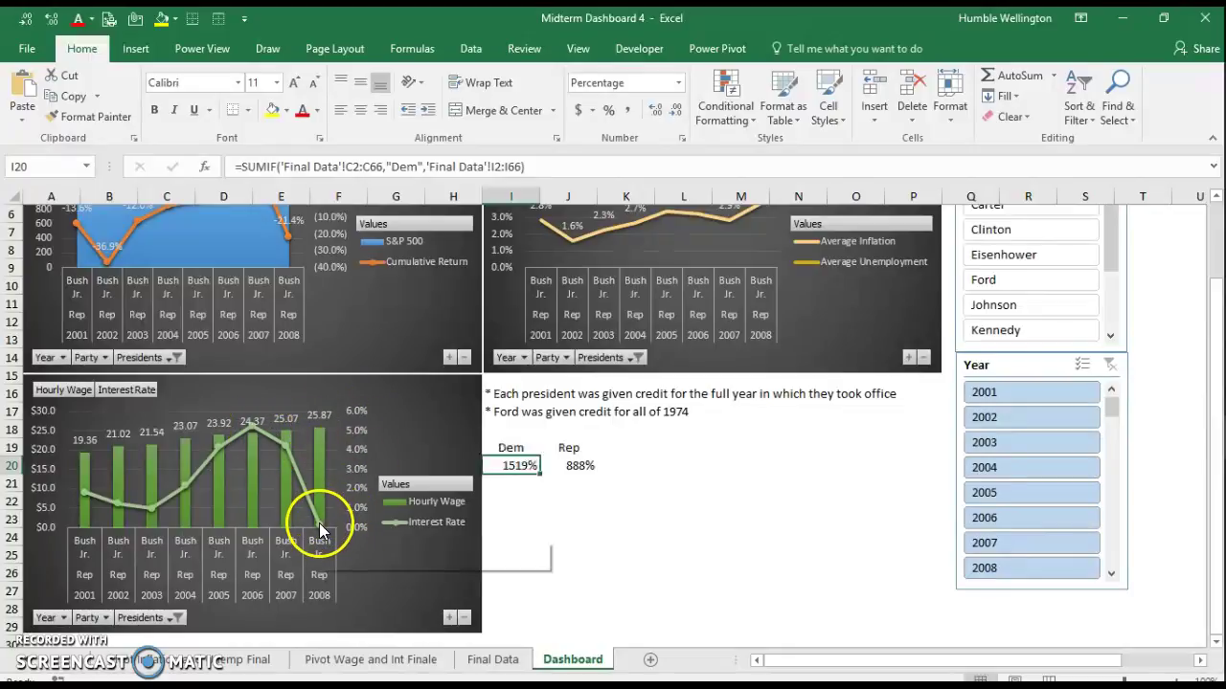
{"action": "mouse_move", "coordinate": [320, 532]}
{"action": "scroll", "coordinate": [335, 507], "scroll_direction": "up", "scroll_amount": 3}
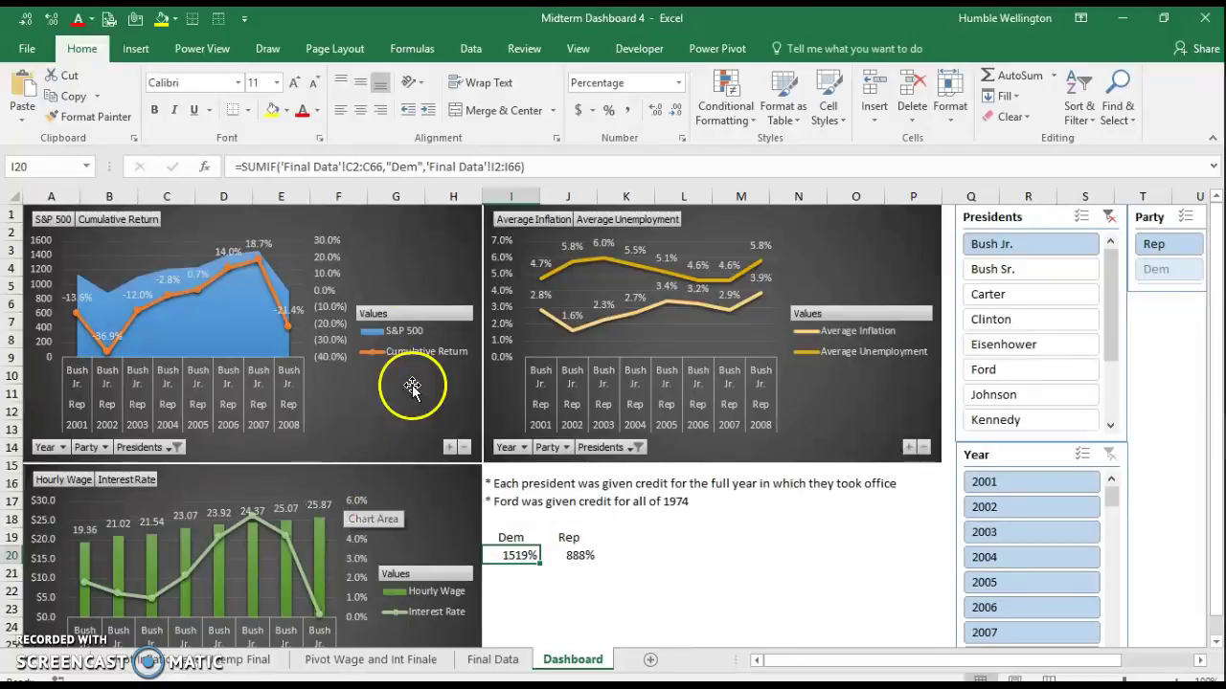
Step: Filter the dashboard to Bush Sr. and examine the hourly wage and interest rate chart for his term
{"action": "left_click", "coordinate": [996, 271]}
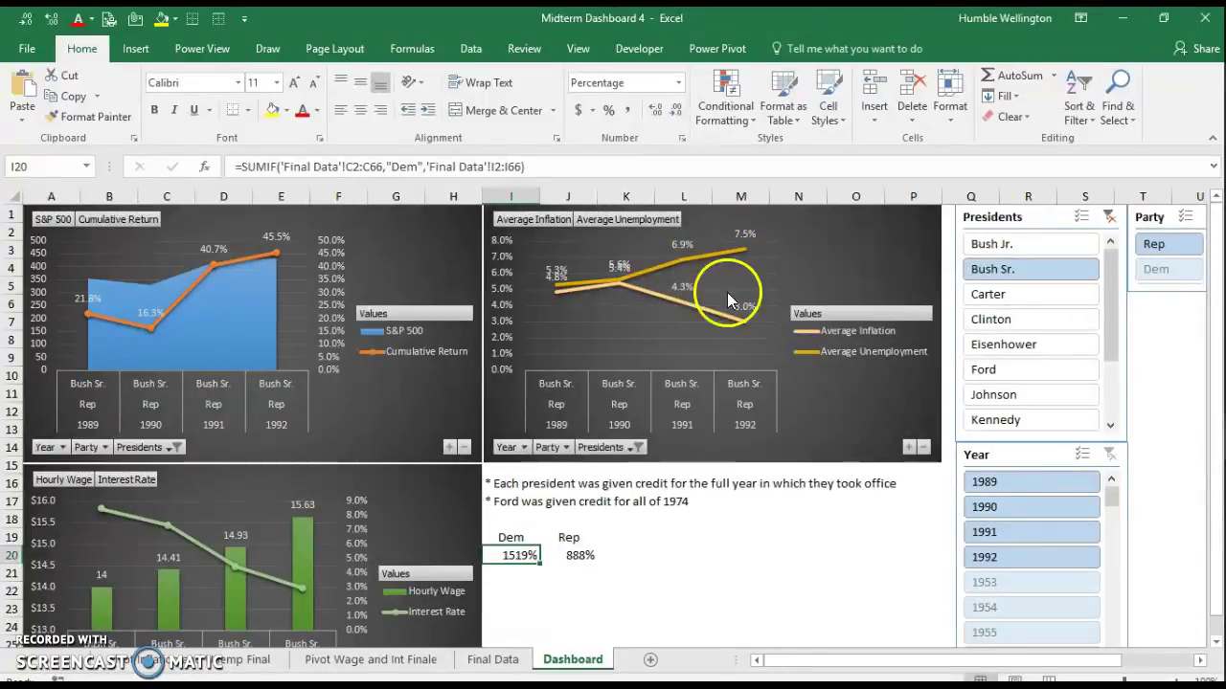
{"action": "scroll", "coordinate": [678, 337], "scroll_direction": "down", "scroll_amount": 2}
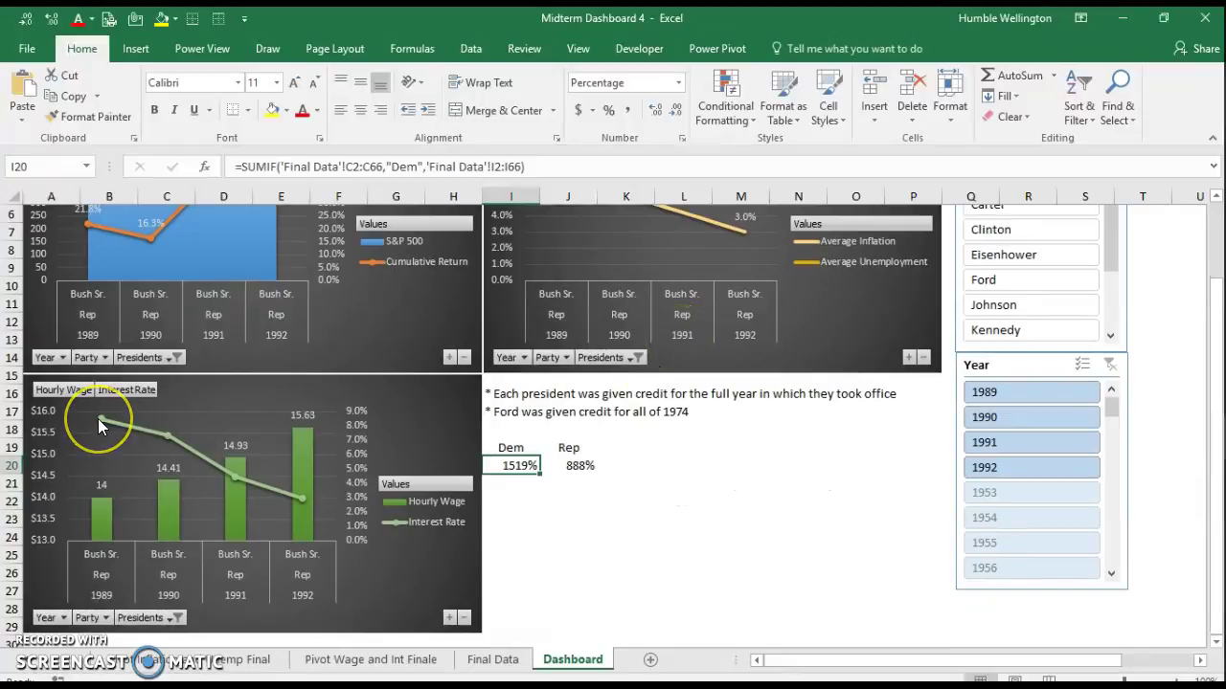
{"action": "mouse_move", "coordinate": [99, 423]}
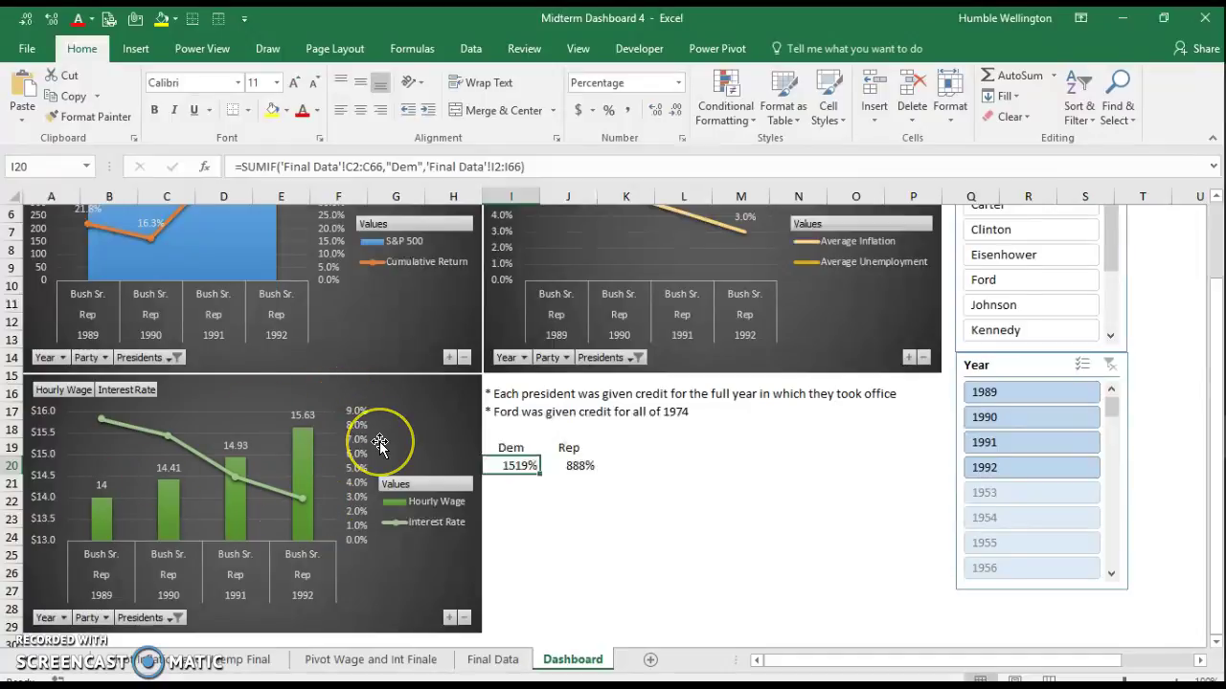
{"action": "scroll", "coordinate": [380, 442], "scroll_direction": "up", "scroll_amount": 2}
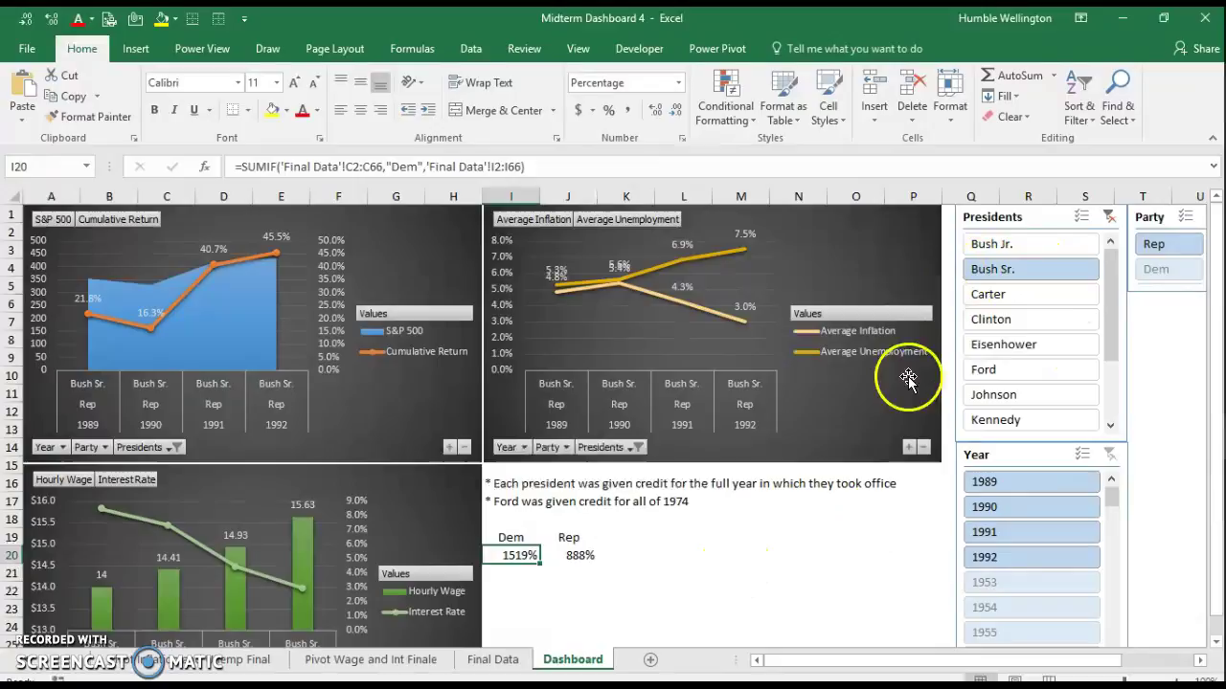
Step: Filter the dashboard to Eisenhower and compare the SUMIF return totals for Dem in I20 and Rep in J20
{"action": "left_click", "coordinate": [983, 348]}
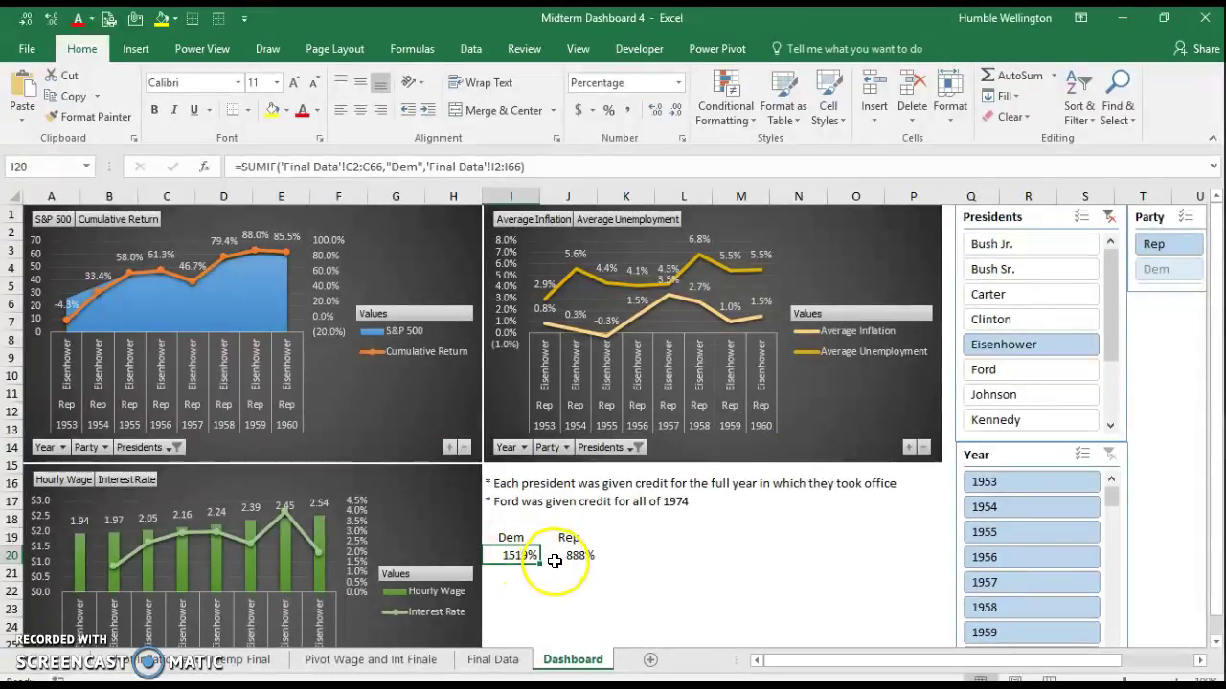
{"action": "key", "text": "Right"}
{"action": "key", "text": "Left"}
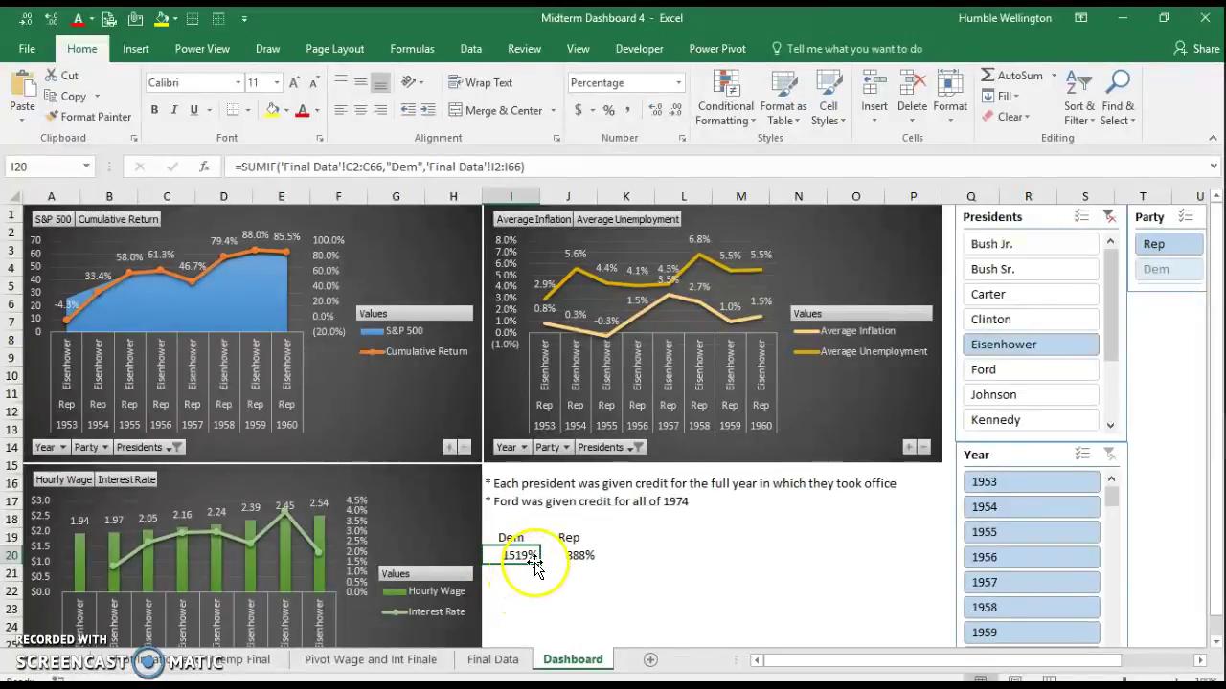
{"action": "key", "text": "Right"}
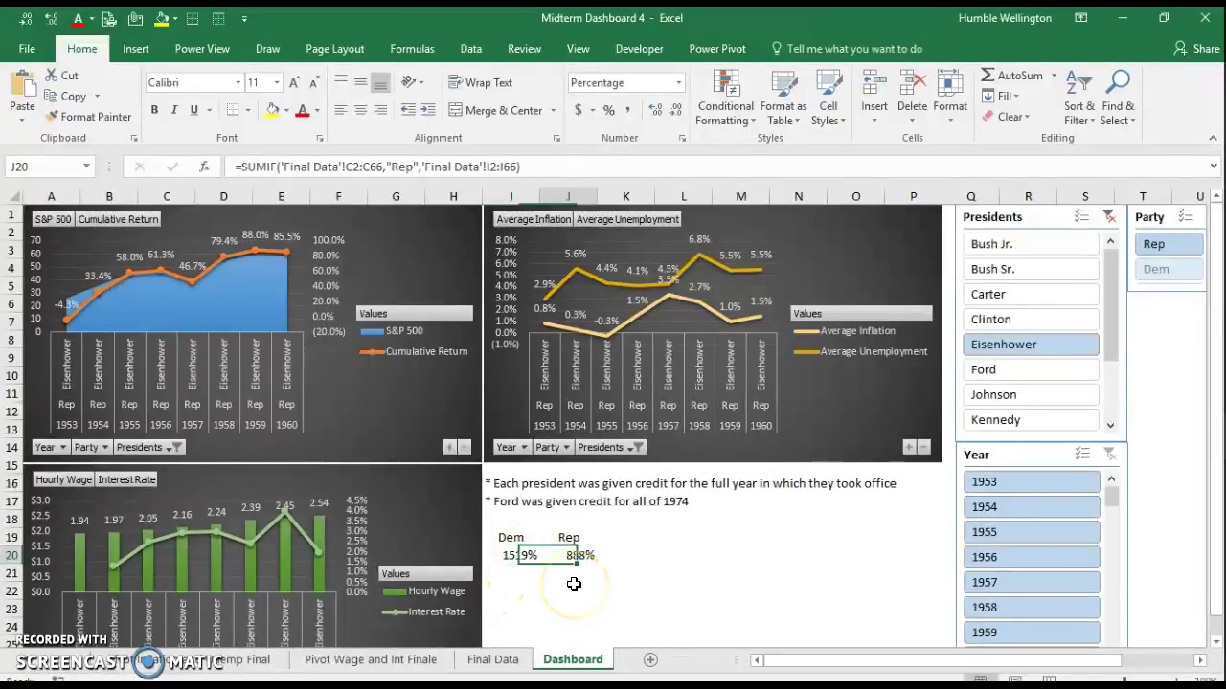